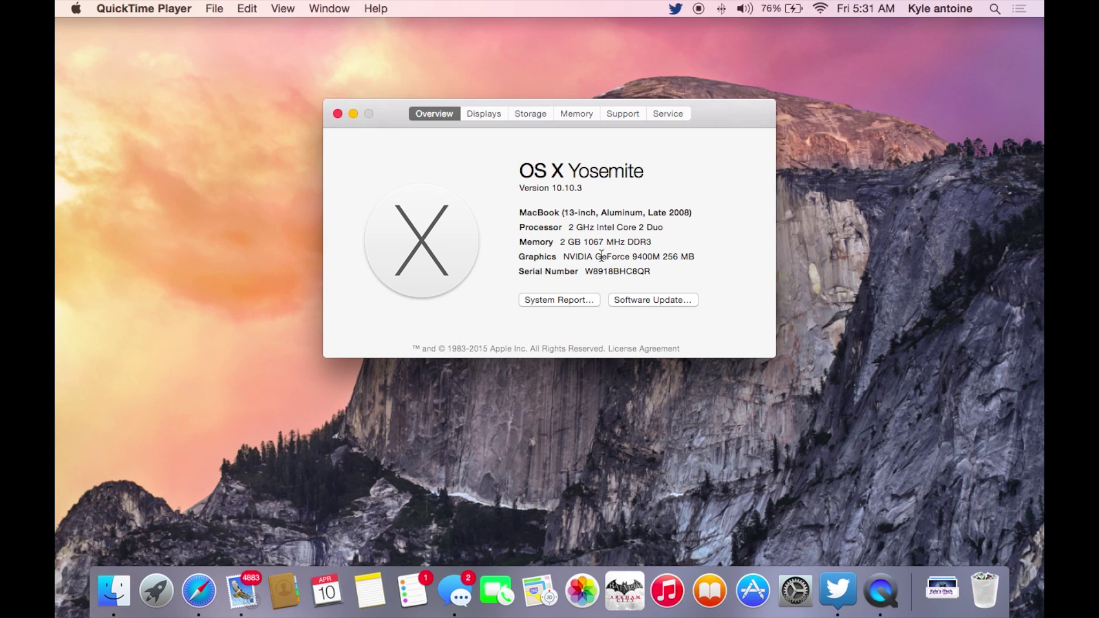
- Launch Photos from the Dock after reviewing the OS X Yosemite 10.10.3 MacBook specs
click(587, 585)
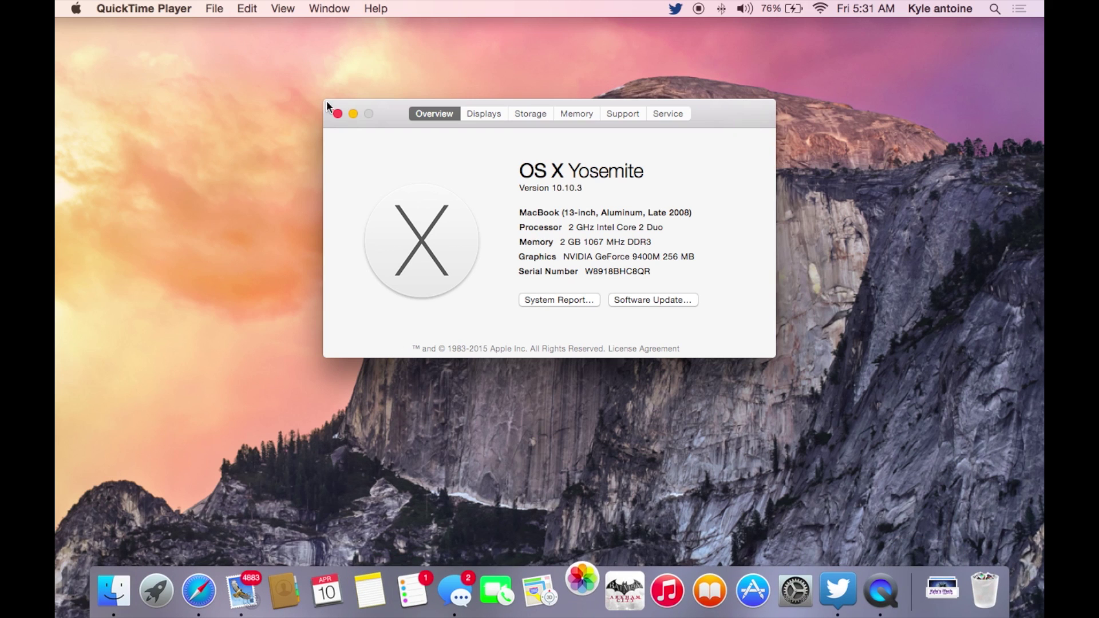
- Close About This Mac and open the Oct 30, 2013 laptop photo in Edit mode
click(337, 113)
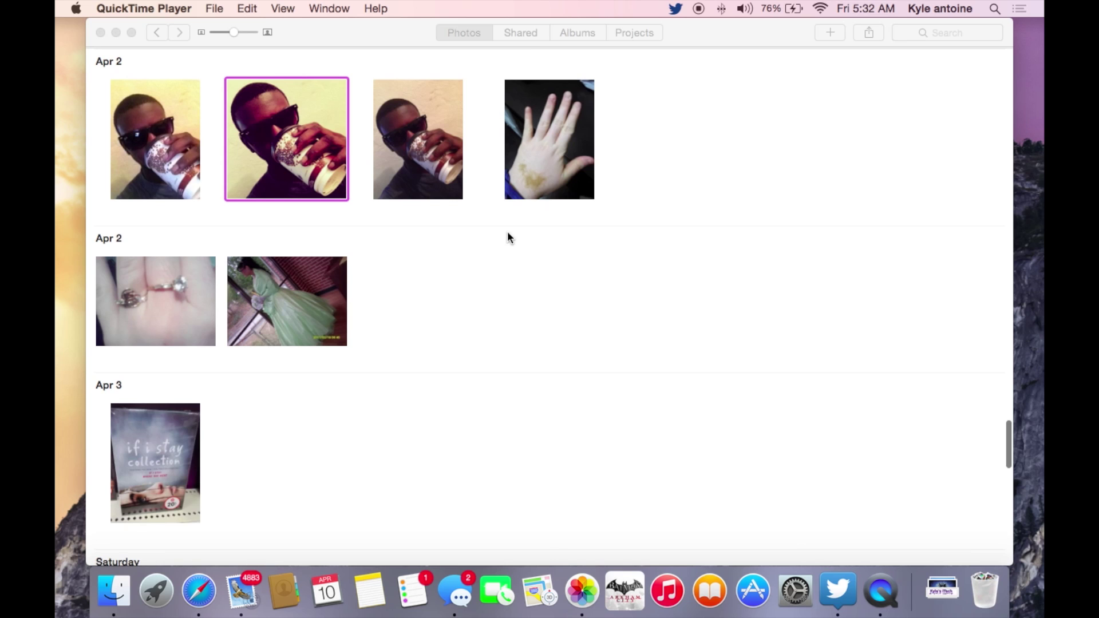
scroll(506, 238, up, 15)
scroll(506, 236, up, 15)
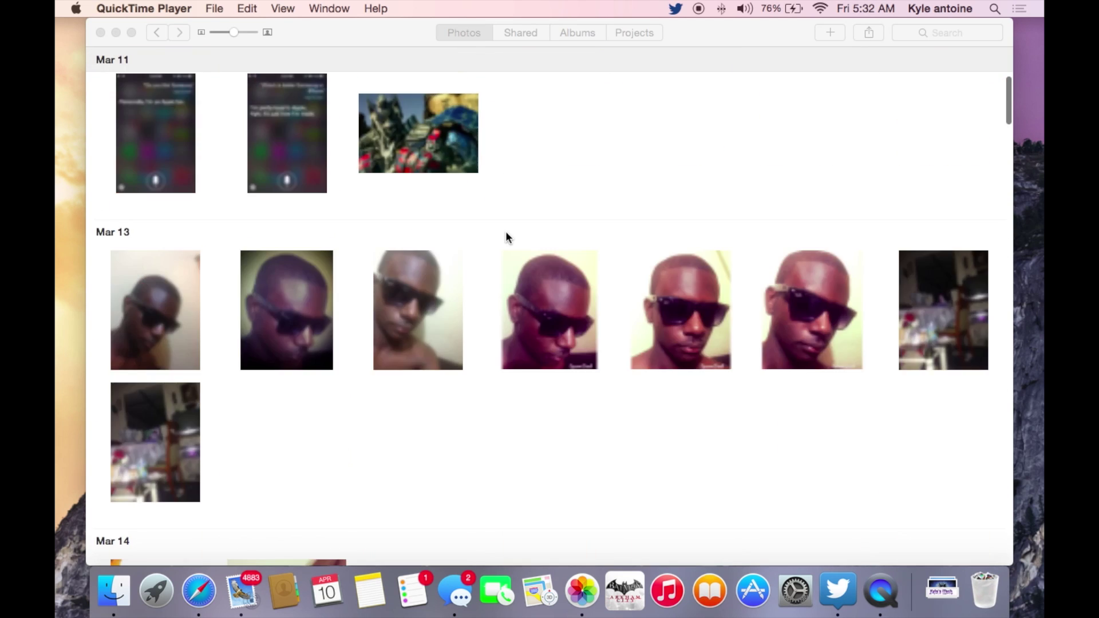
click(202, 269)
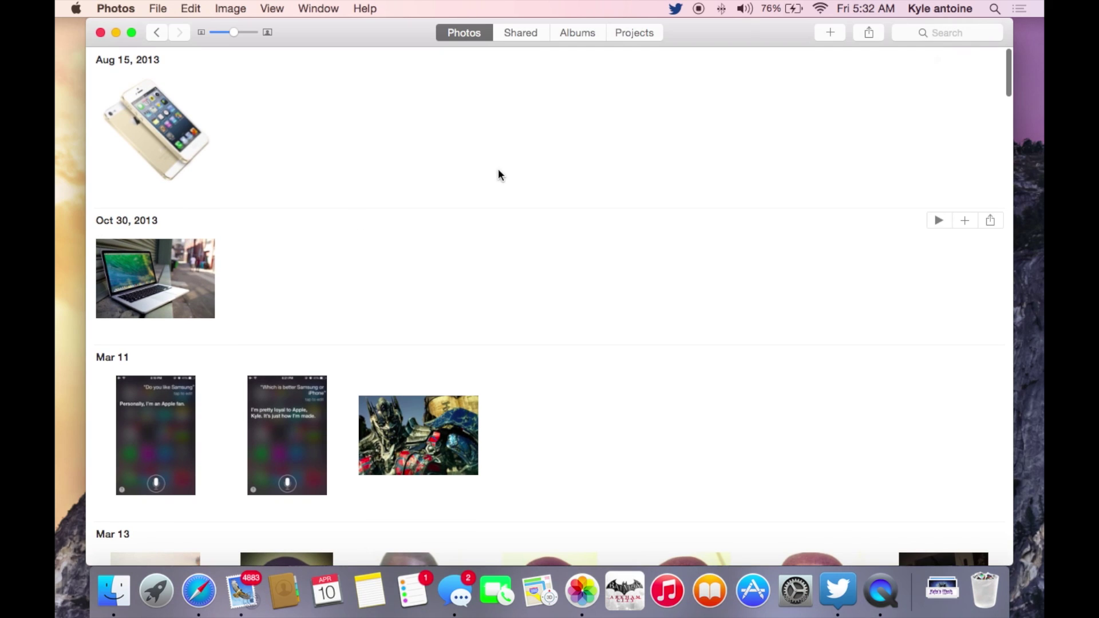
click(146, 256)
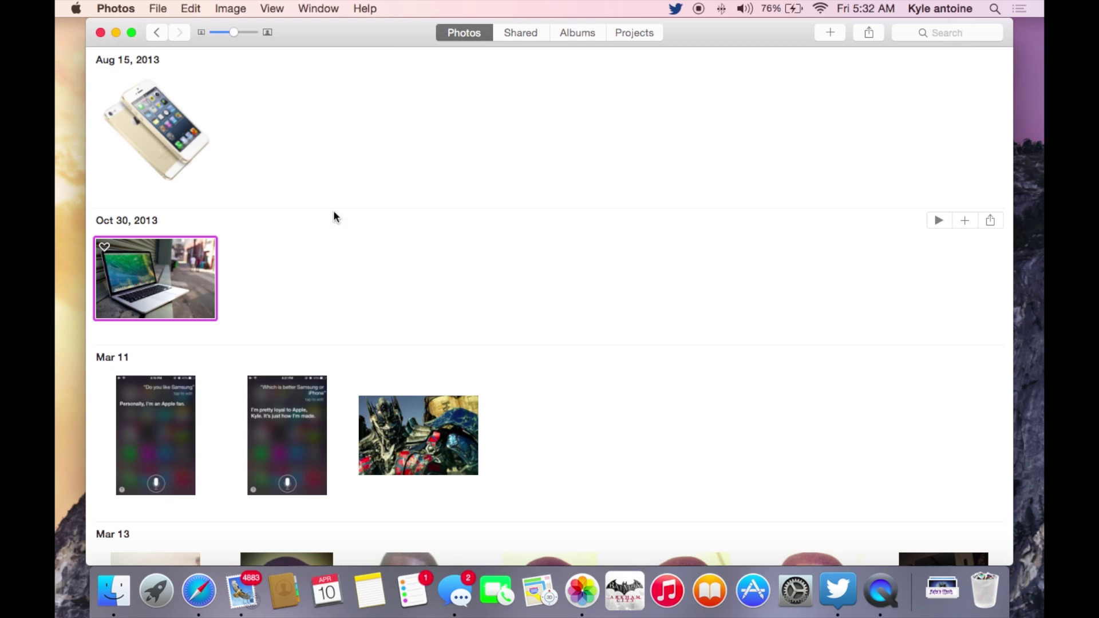
key(space)
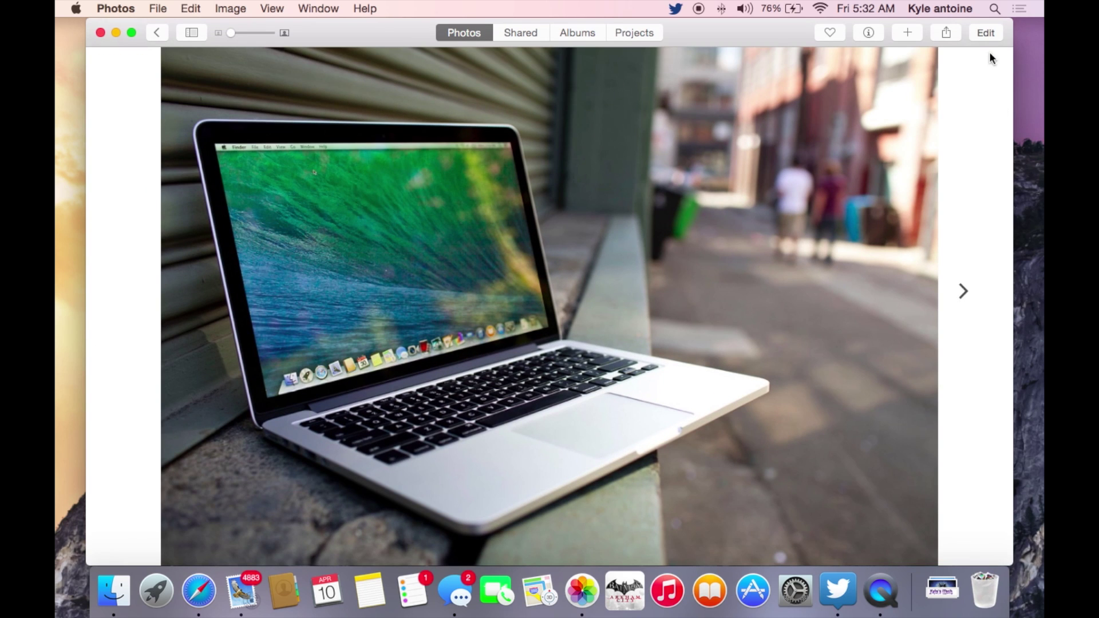
click(986, 33)
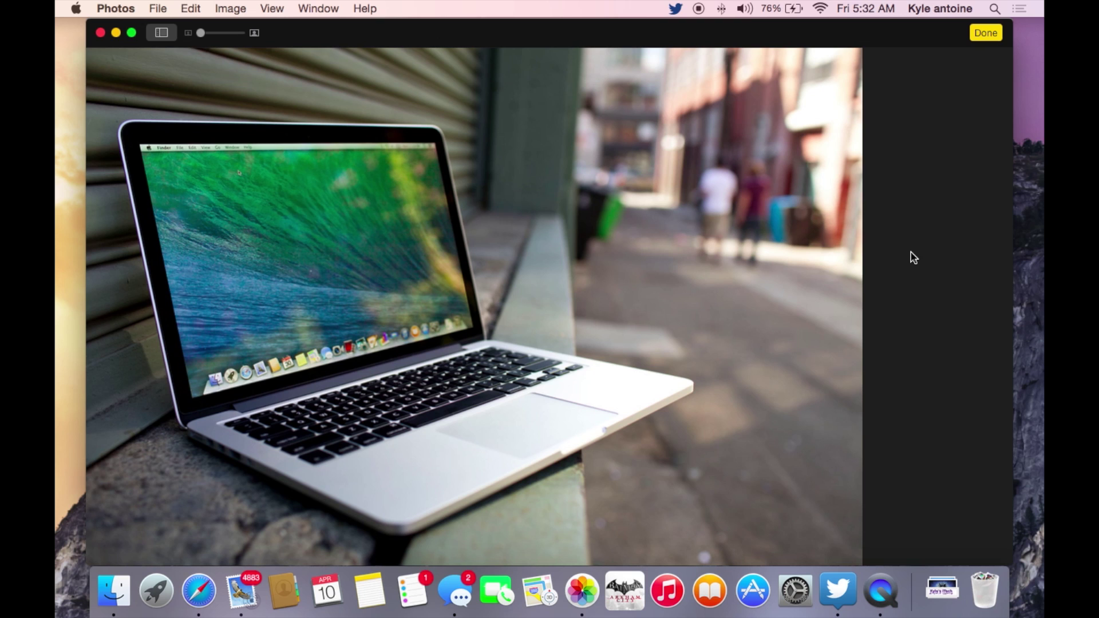
- Straighten the laptop photo by about 5 degrees using the Crop tool's dial
click(974, 279)
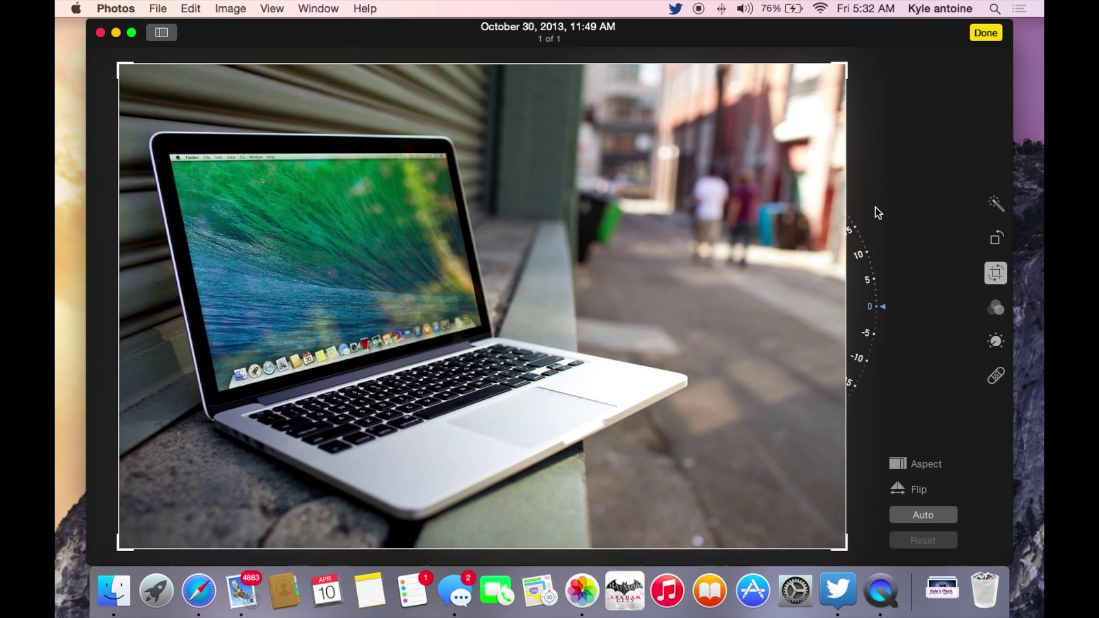
drag(865, 256, 829, 389)
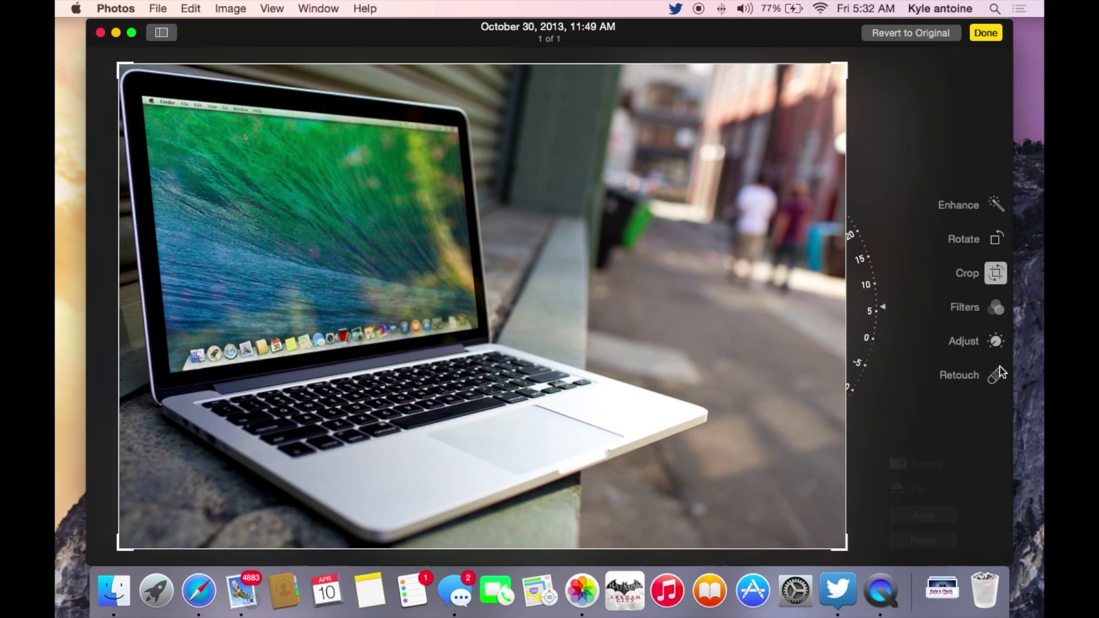
- Raise the Light slider, apply Enhance, and keep the edits to the laptop photo
click(996, 342)
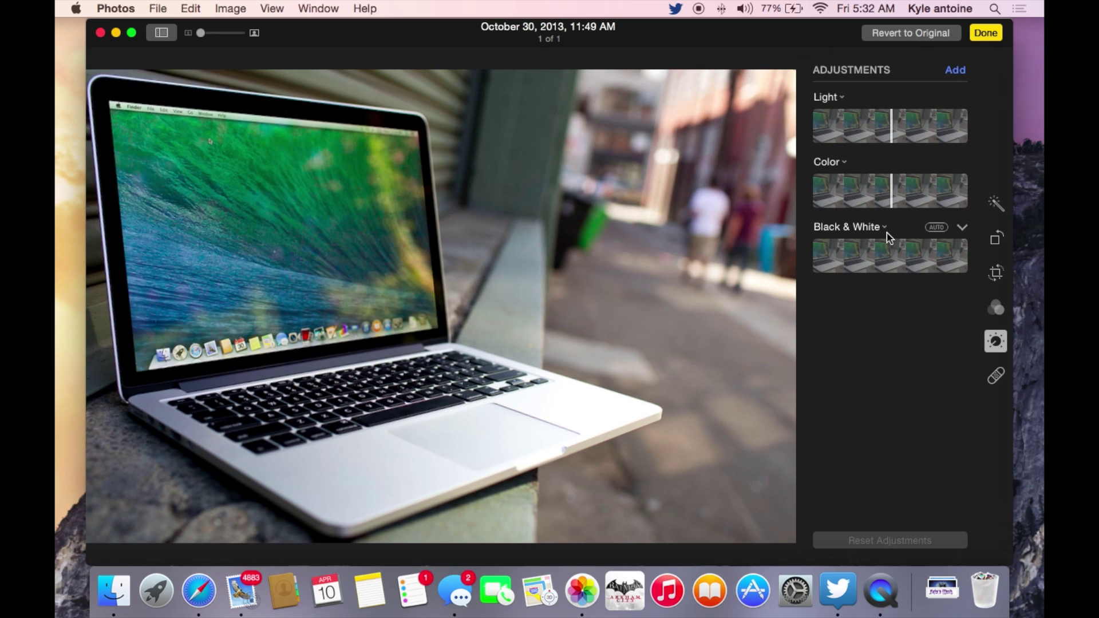
mouse_move(898, 141)
mouse_down()
mouse_move(967, 142)
mouse_move(886, 137)
mouse_up()
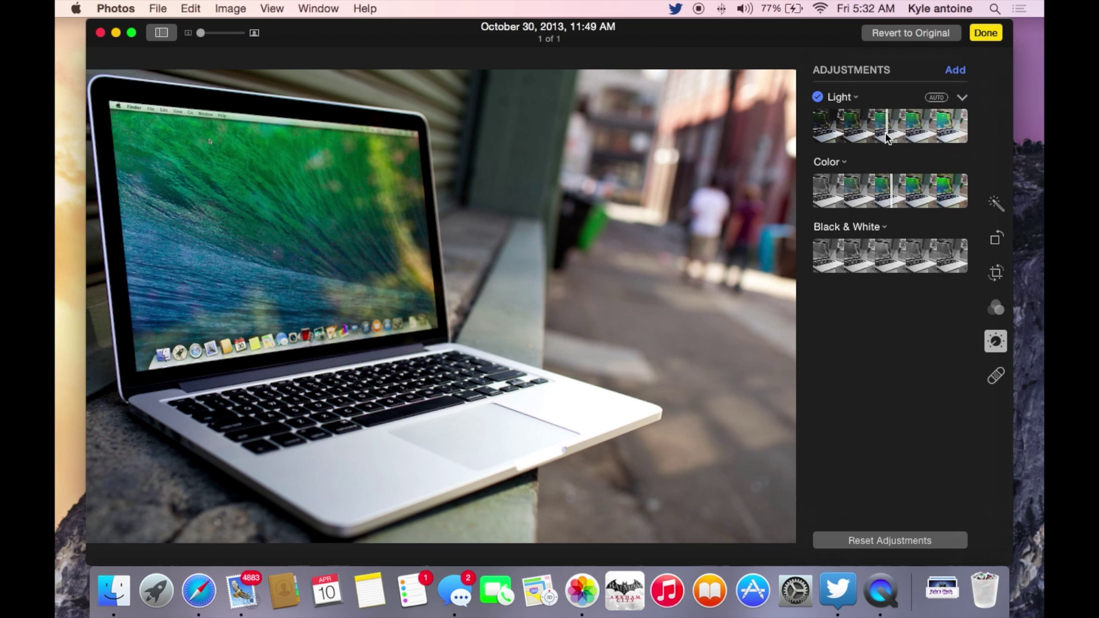
click(998, 276)
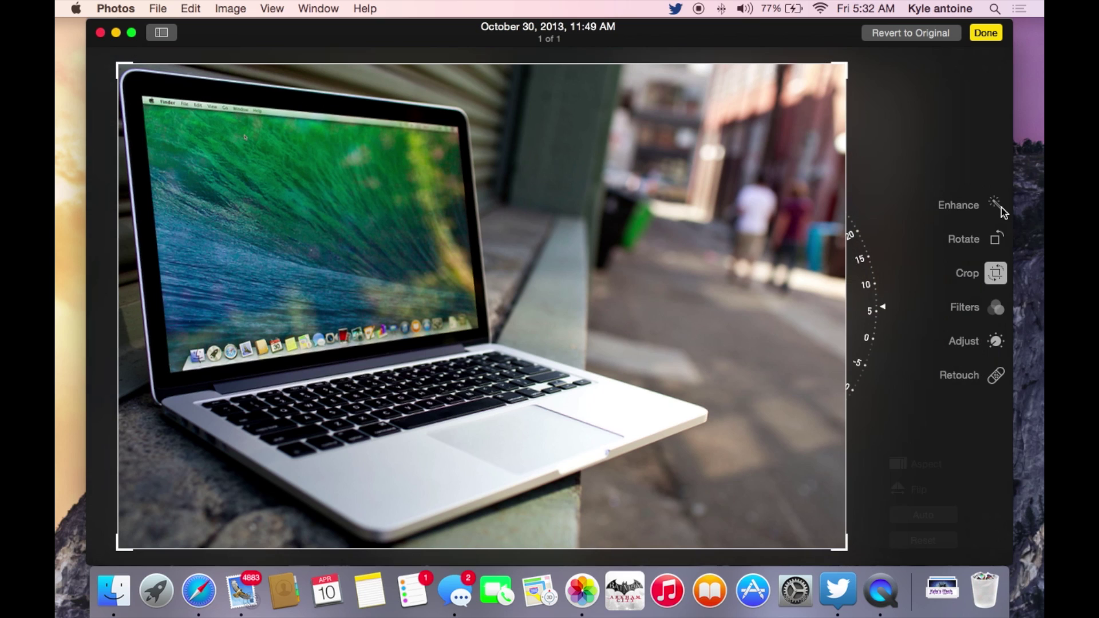
click(956, 210)
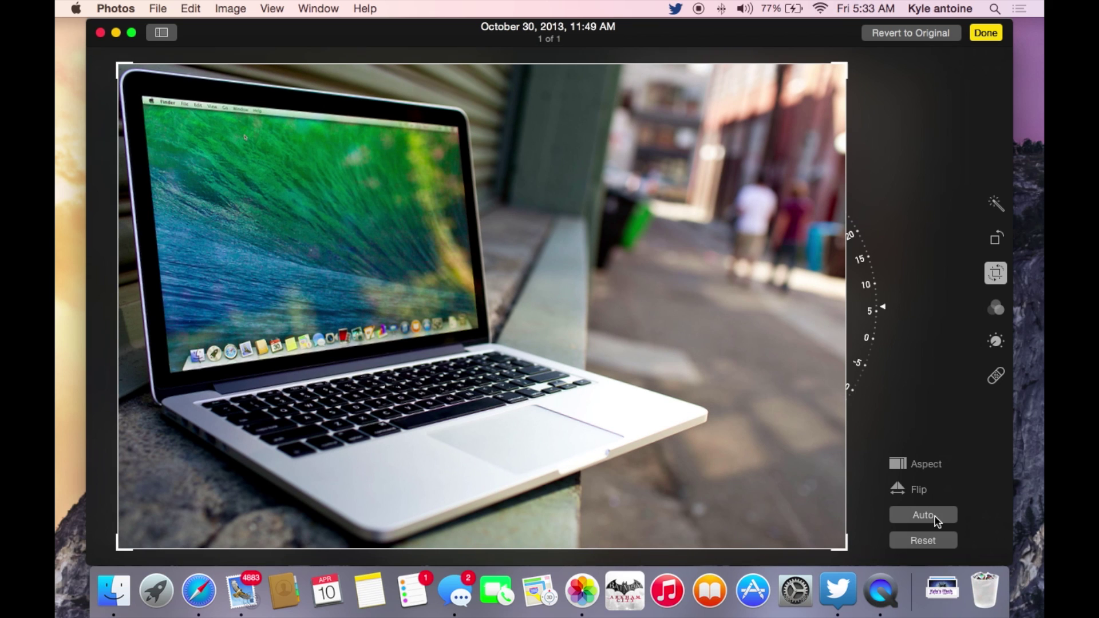
click(989, 37)
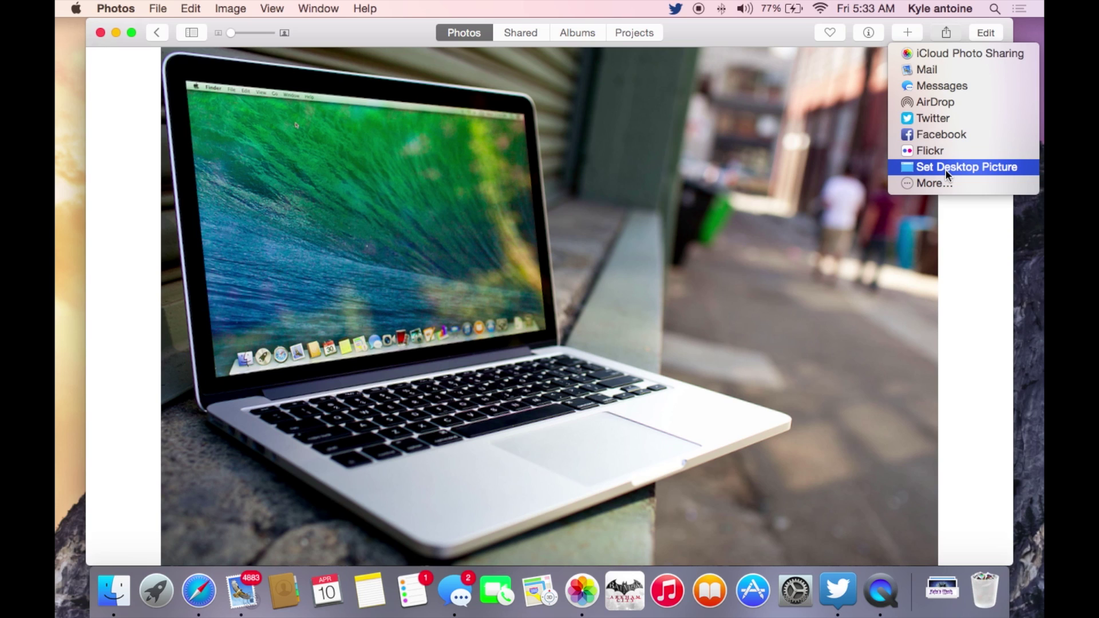
- Open the Extensions preferences through the Share menu's More… option
click(926, 184)
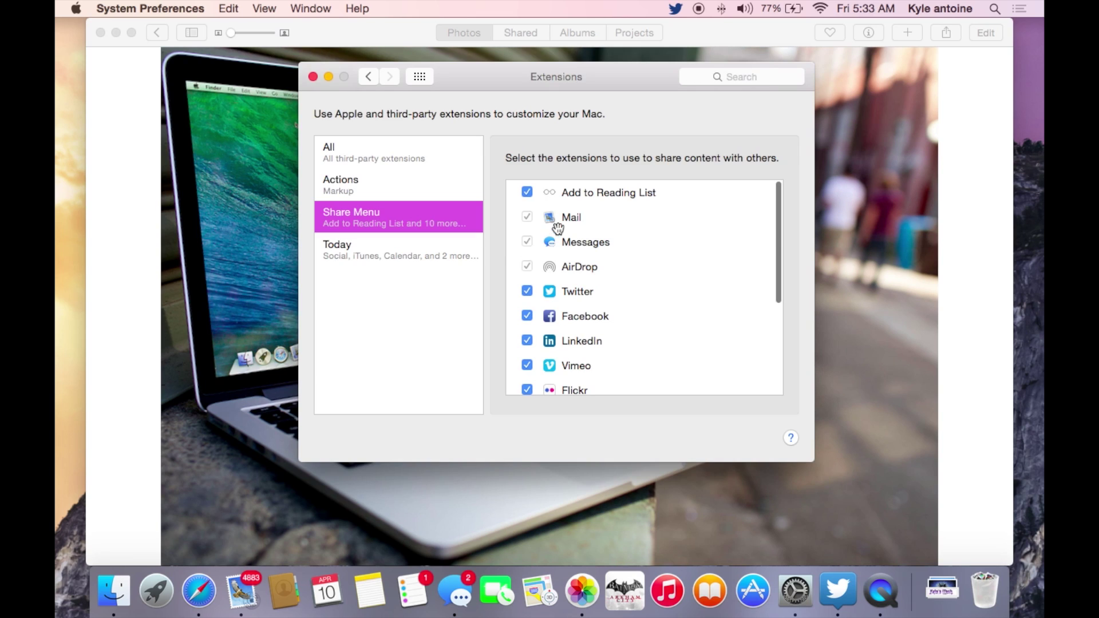
- Scroll through the Share Menu extensions list to review which services are enabled
scroll(581, 232, down, 3)
scroll(582, 233, down, 3)
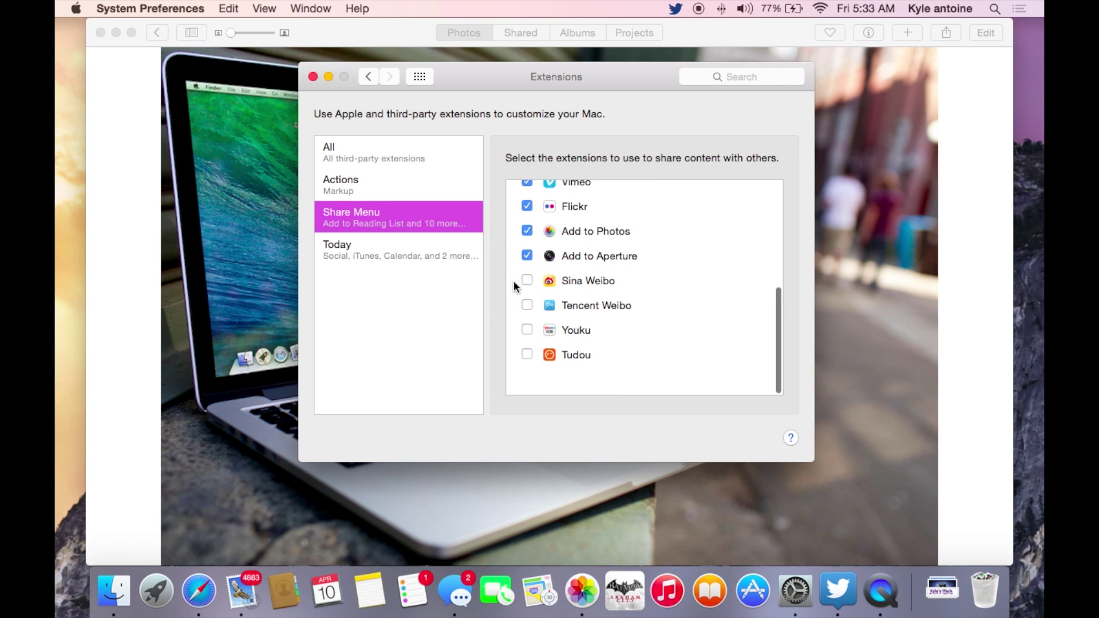
scroll(531, 206, up, 6)
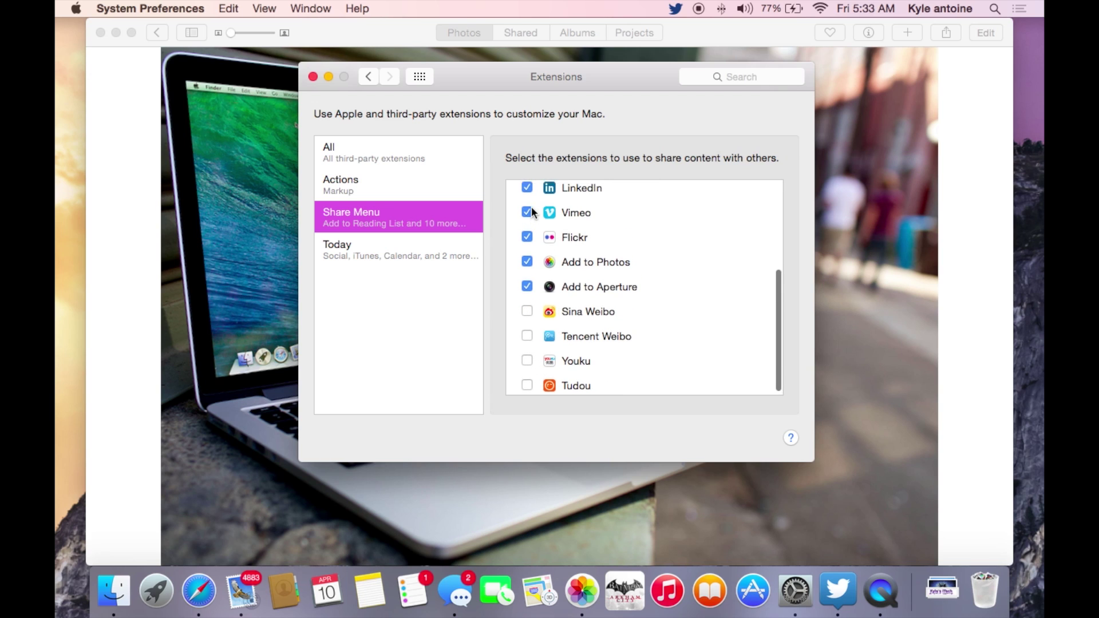
scroll(531, 206, down, 4)
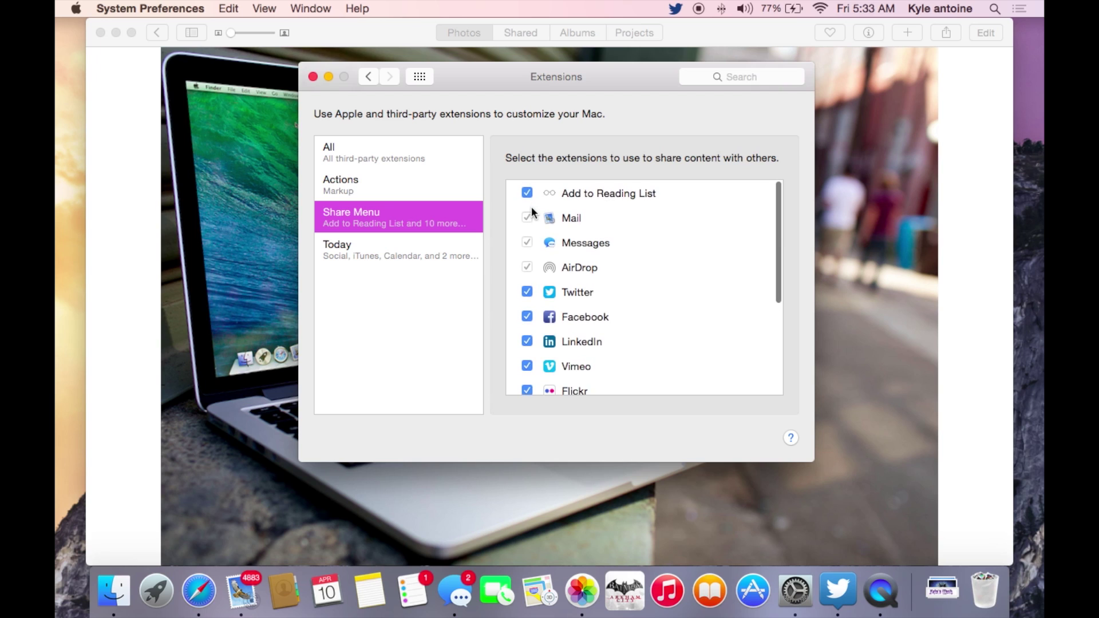
scroll(531, 206, down, 3)
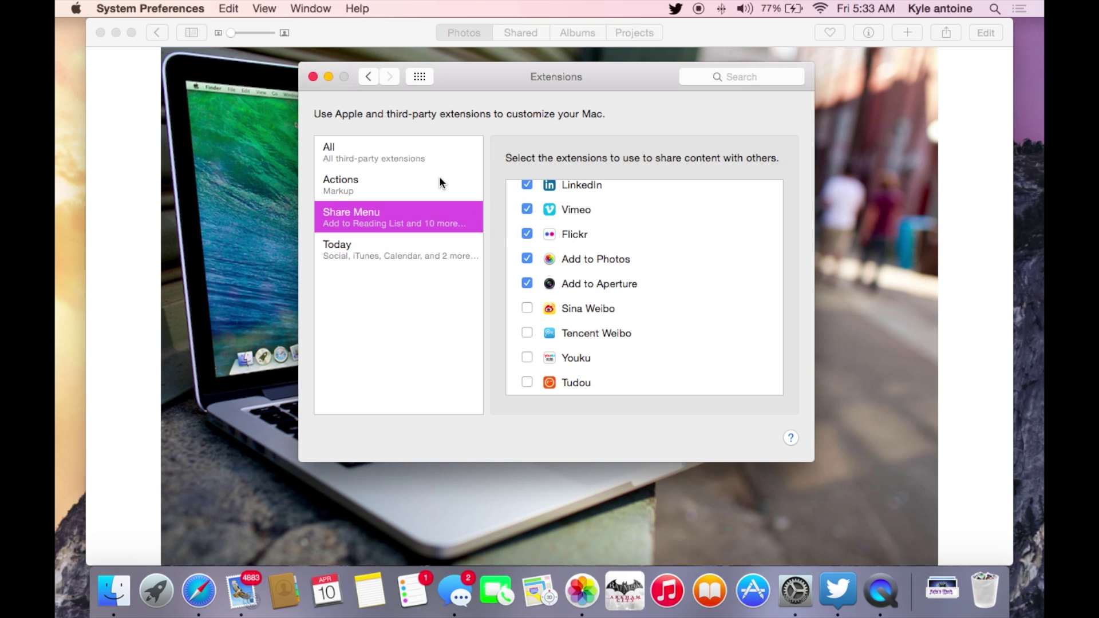
- Close System Preferences and look over the add menu and Projects before returning to the library
click(313, 76)
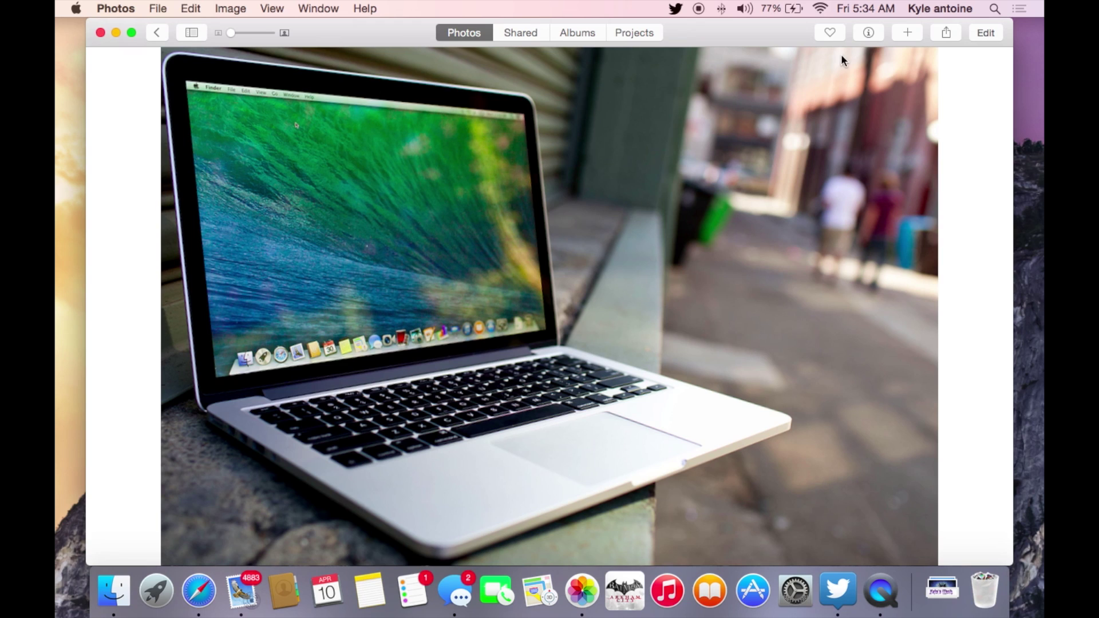
click(912, 33)
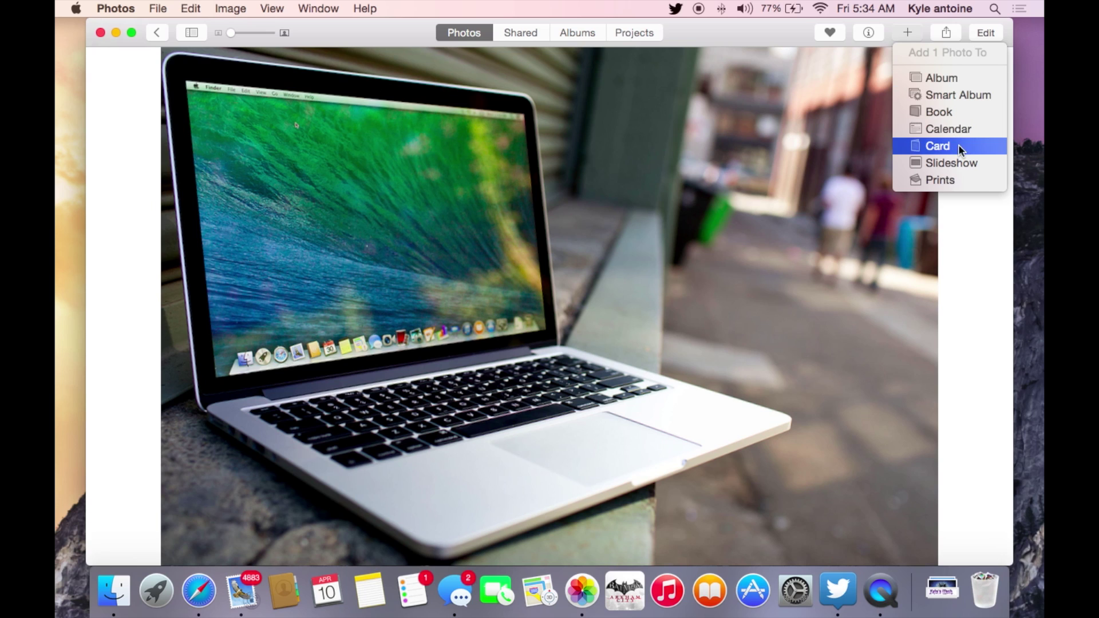
click(765, 32)
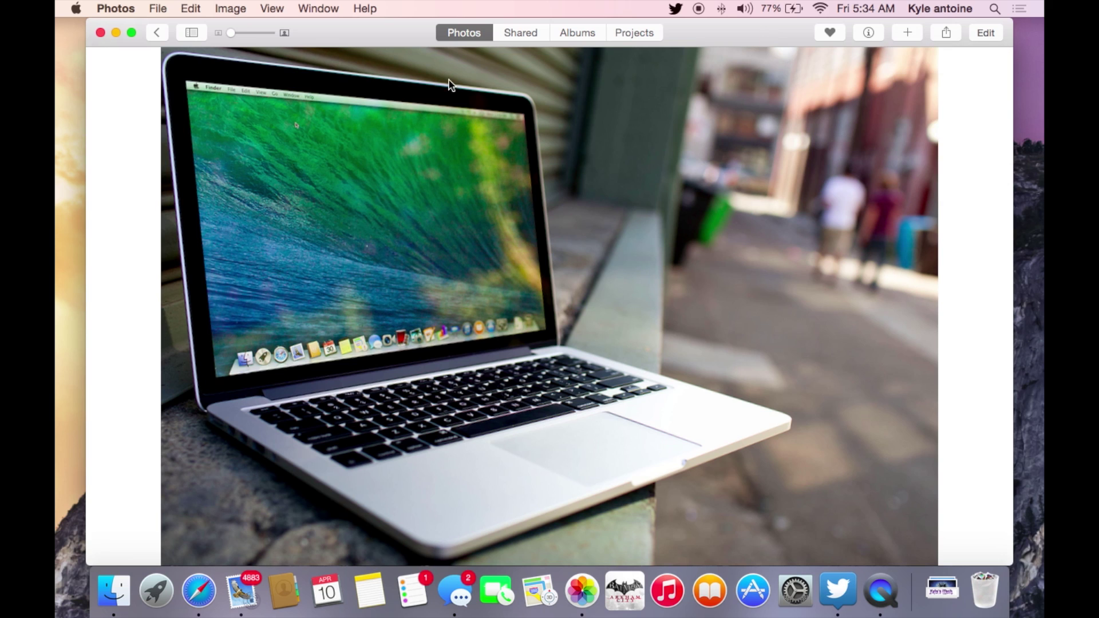
click(634, 35)
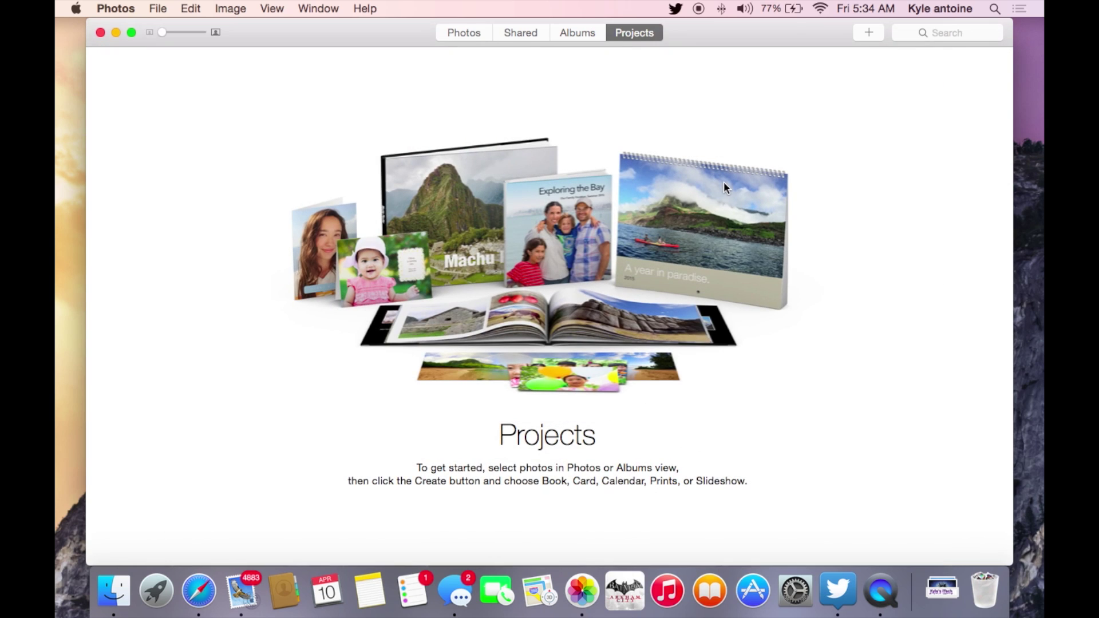
click(472, 33)
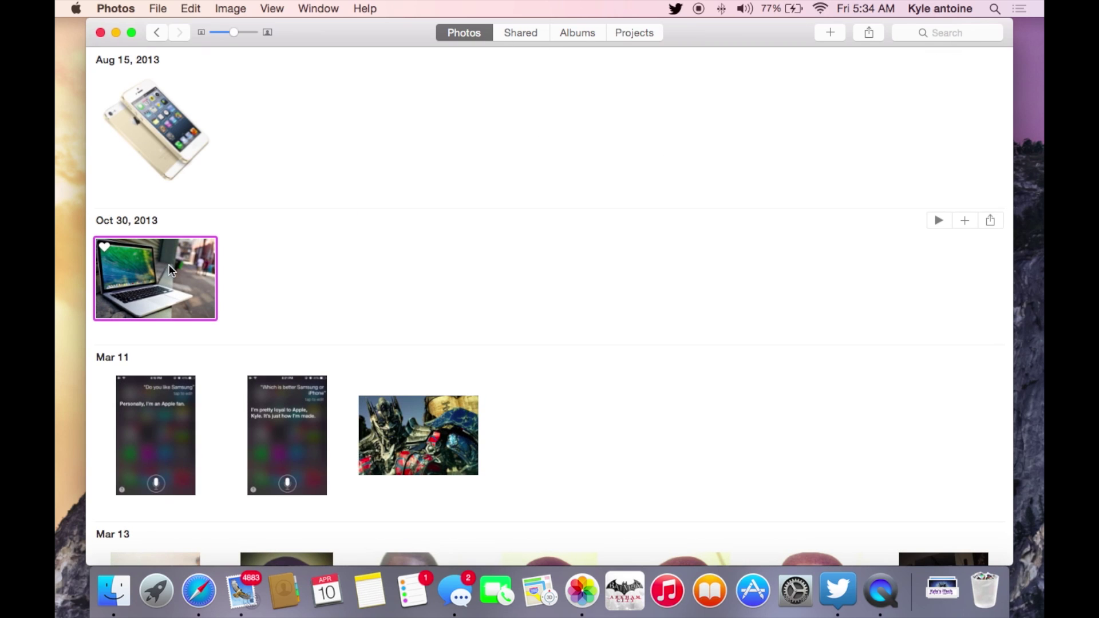
- Start a new Card from the laptop photo
double_click(170, 270)
click(907, 33)
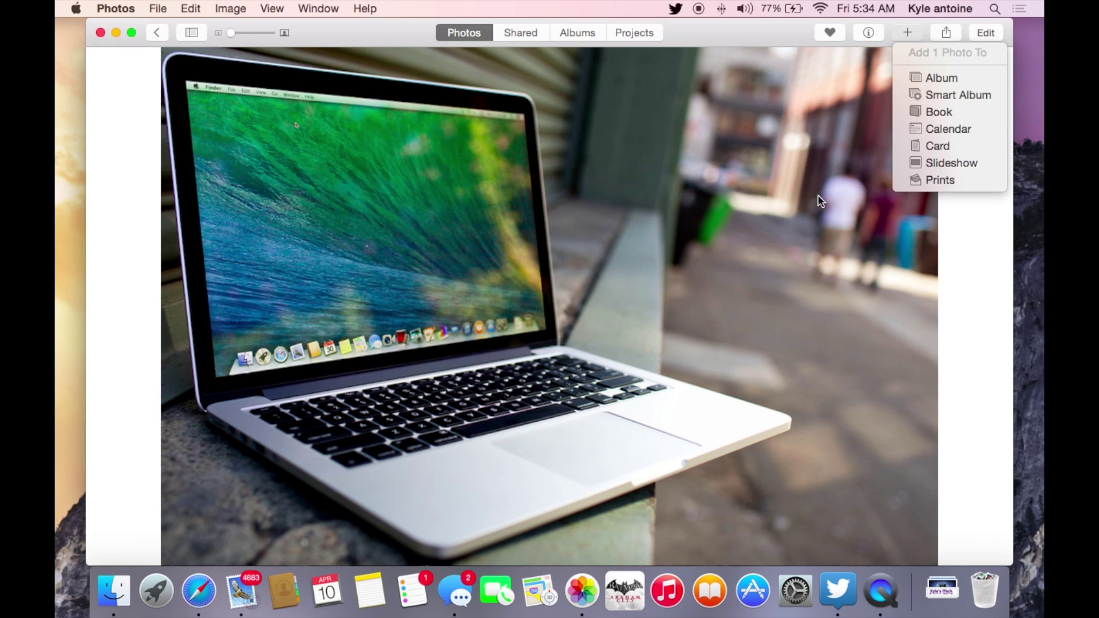
click(352, 148)
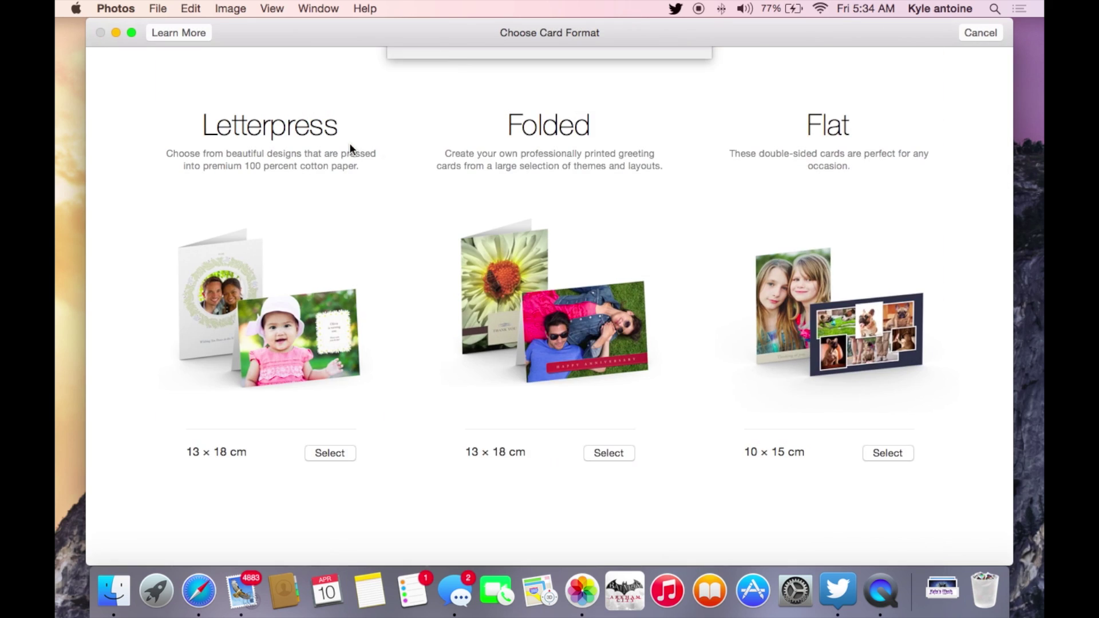
- Confirm the printing country and choose the Flat 10 × 15 cm card format
click(655, 151)
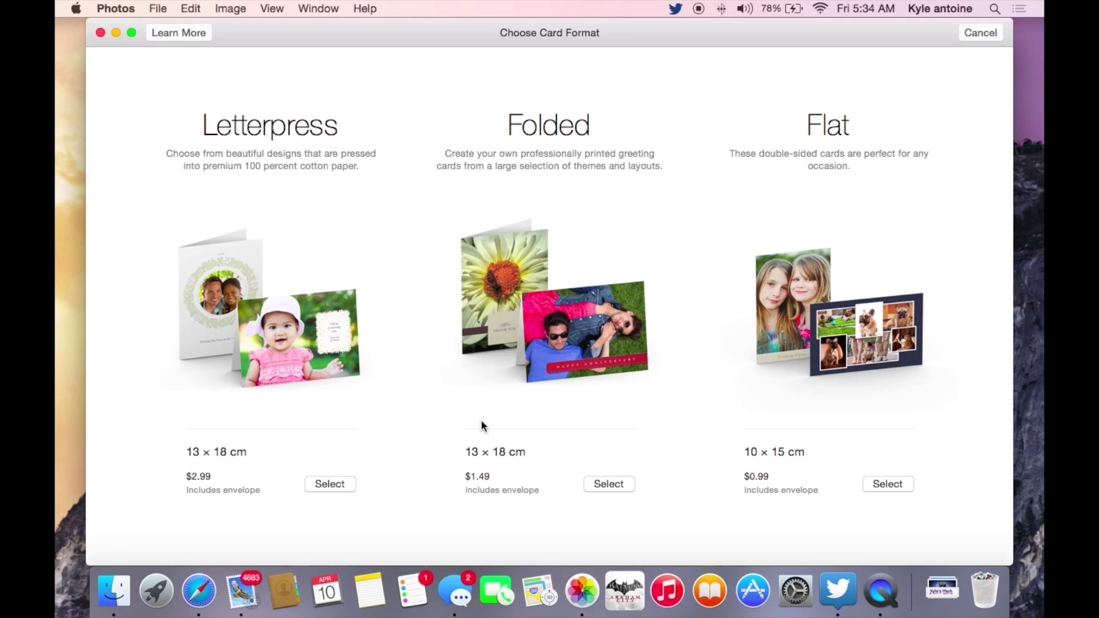
click(879, 486)
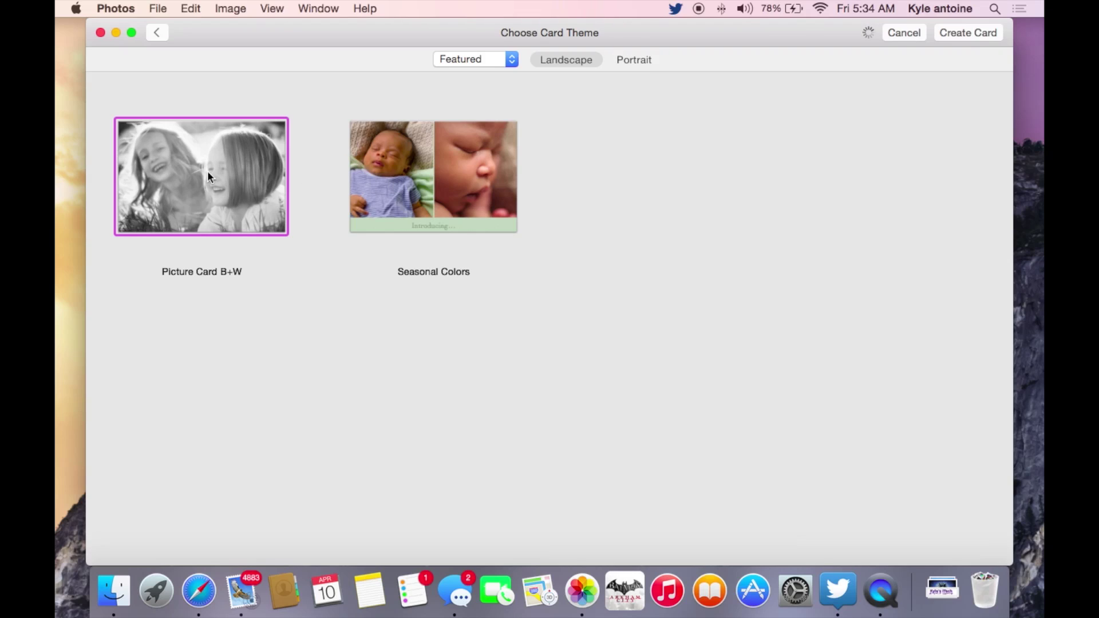
- Create the card using the Seasonal Colors theme
click(408, 172)
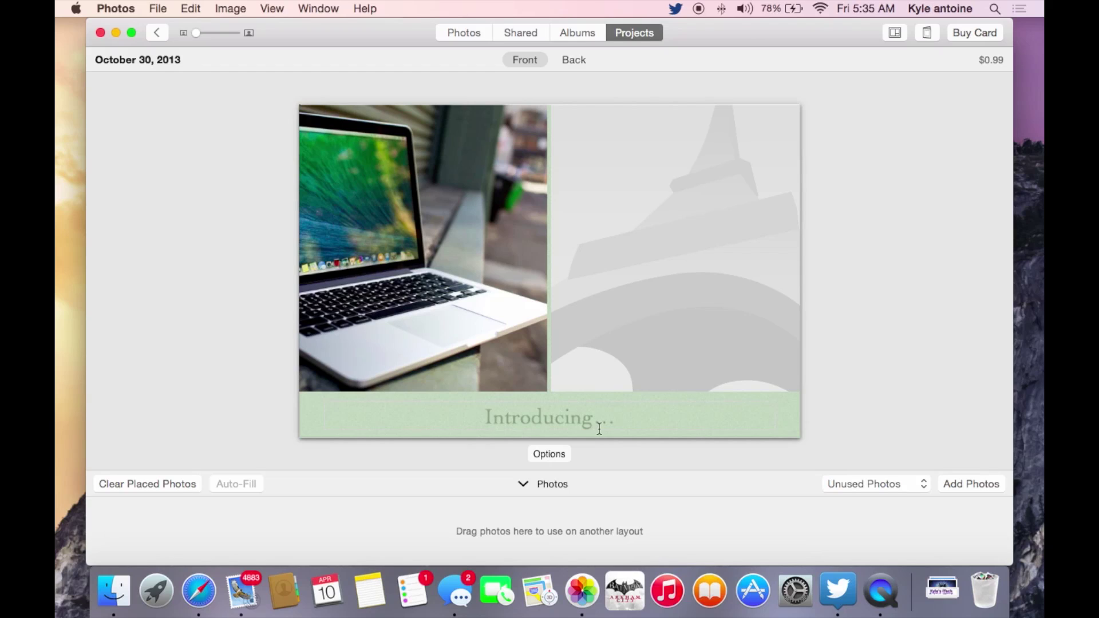
- Replace the 'Introducing…' caption with 'Happy Graduation', correcting the typo and removing the extra line
click(635, 416)
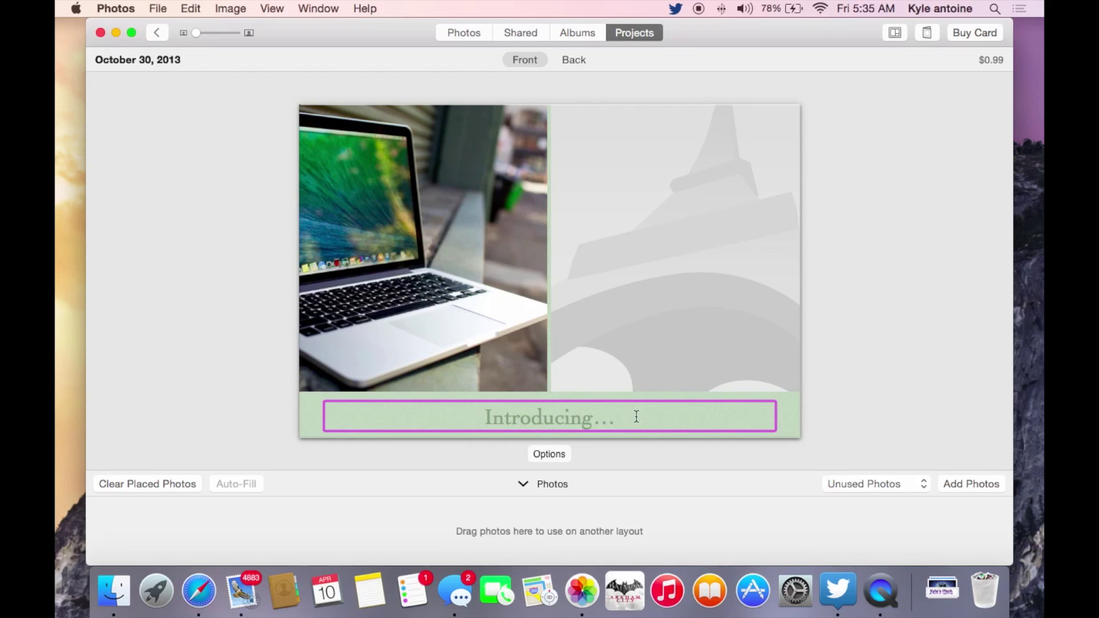
key(Right)
key(BackSpace)
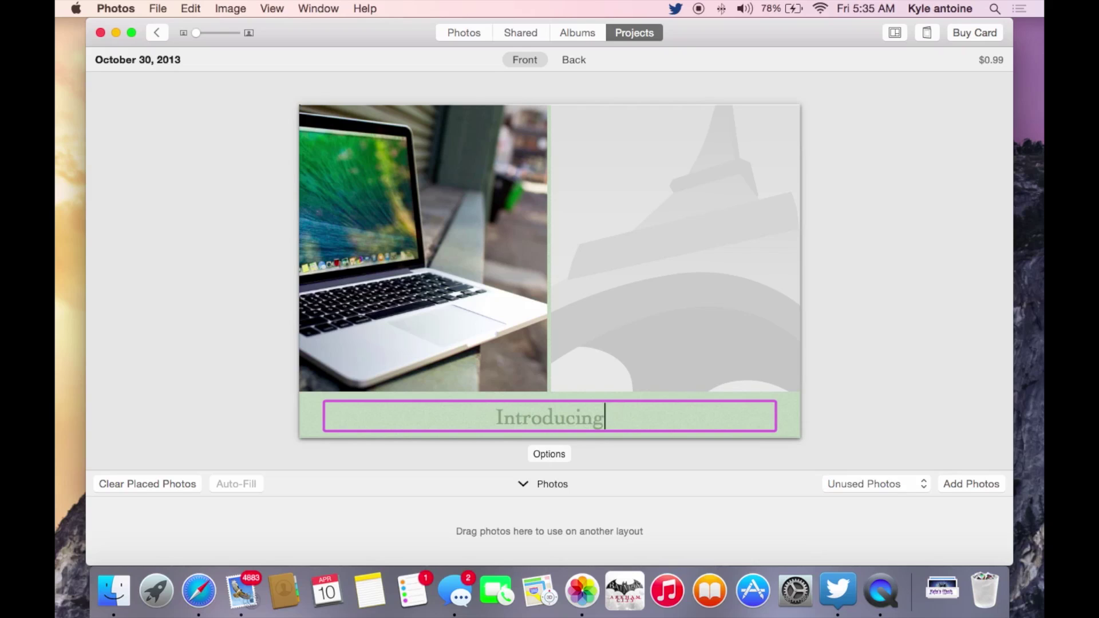
key(BackSpace)
key(BackSpace)
key(BackSpace)
key(BackSpace)
key(BackSpace)
key(BackSpace)
key(BackSpace)
key(BackSpace)
key(BackSpace)
key(BackSpace)
key(BackSpace)
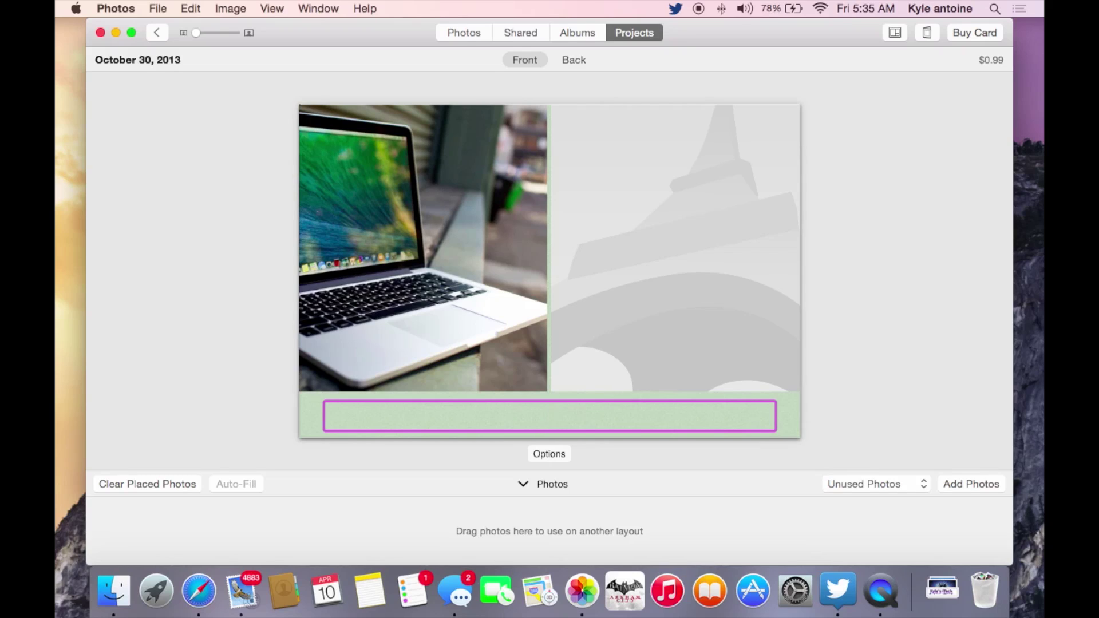
text(Happy Gr)
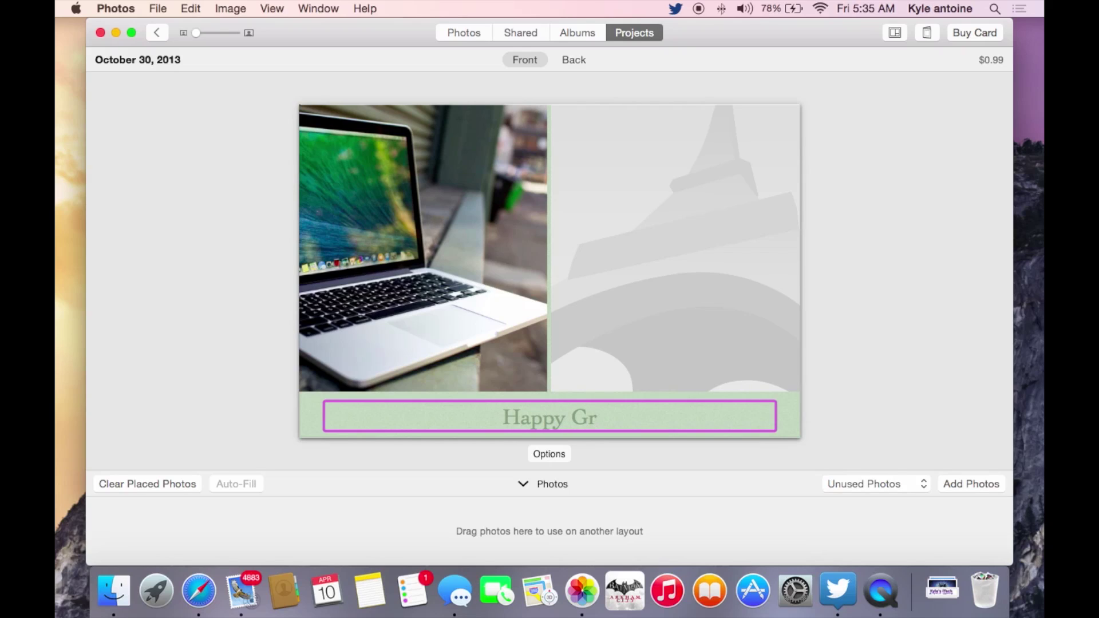
text(a)
text(duatino)
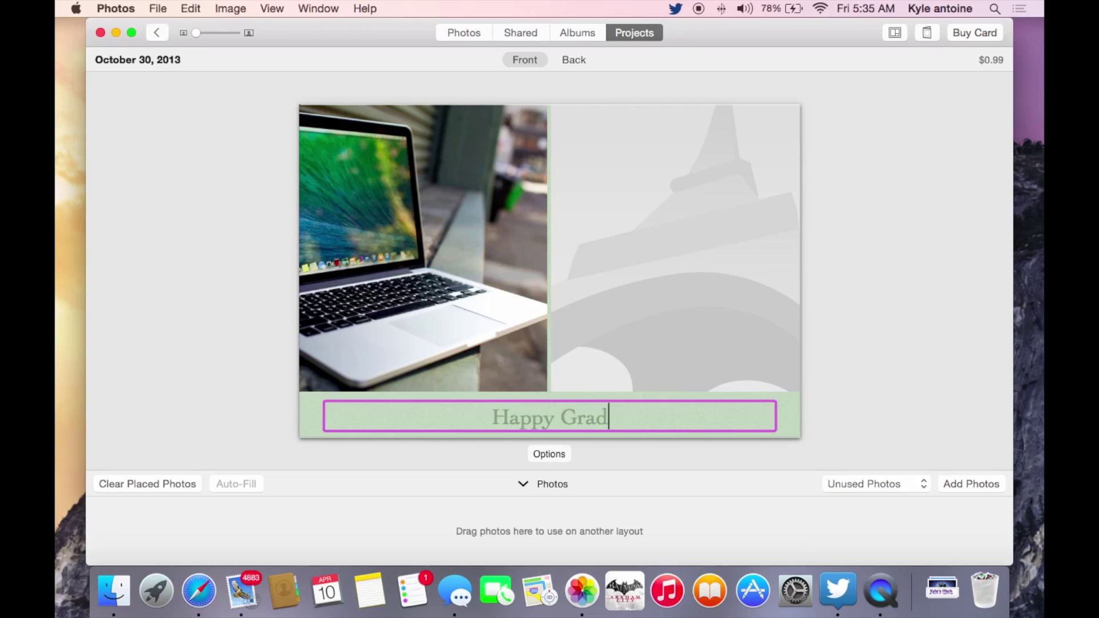
key(BackSpace)
key(BackSpace)
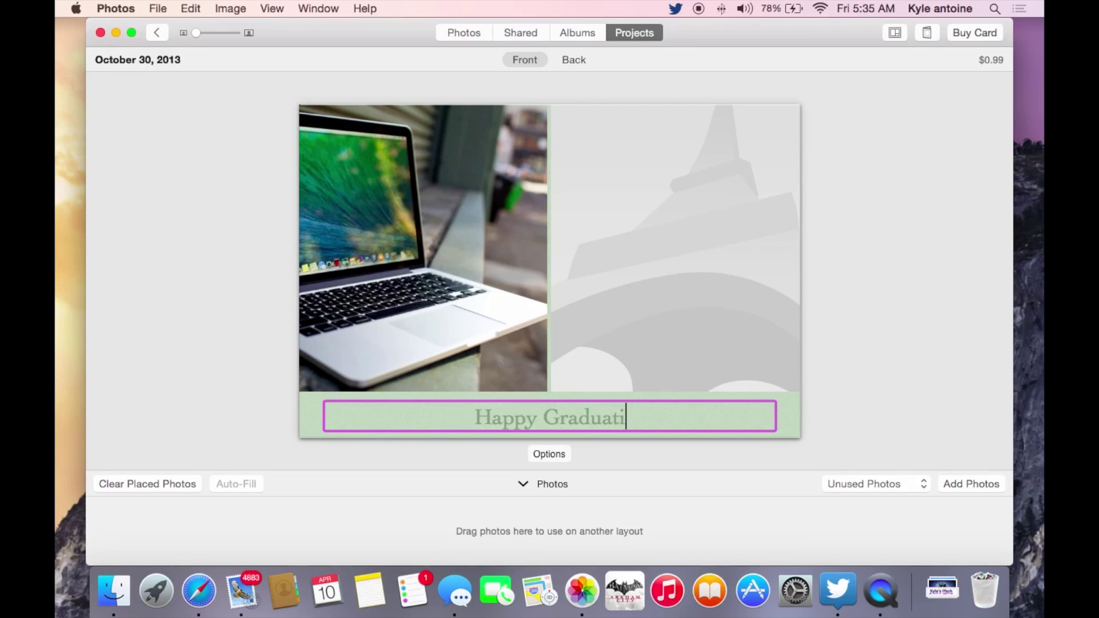
text(on)
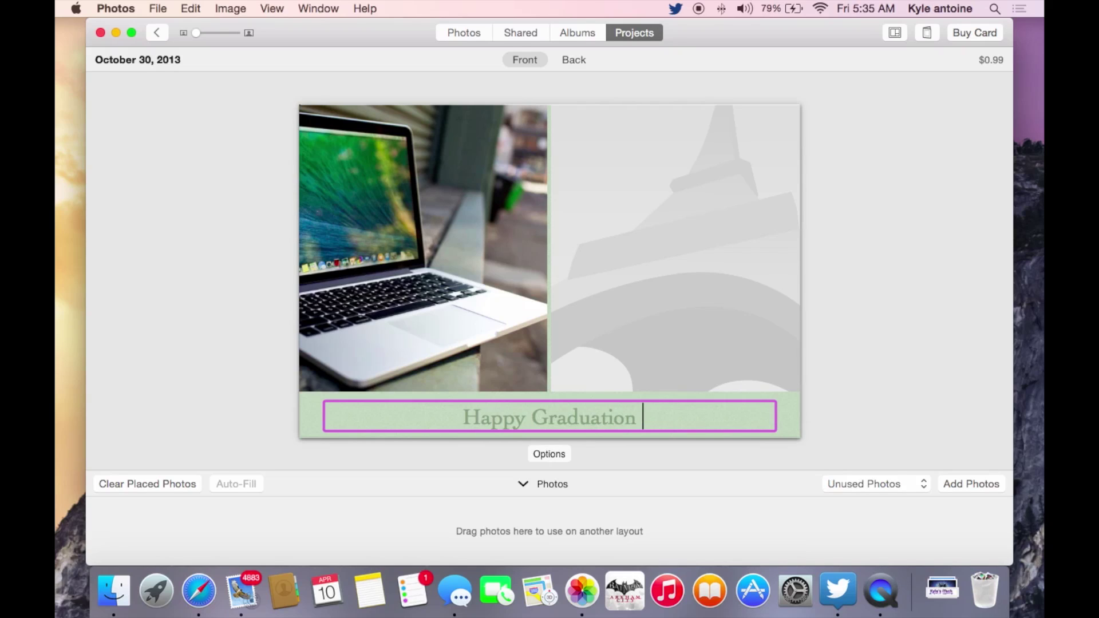
key(Return)
key(BackSpace)
click(612, 252)
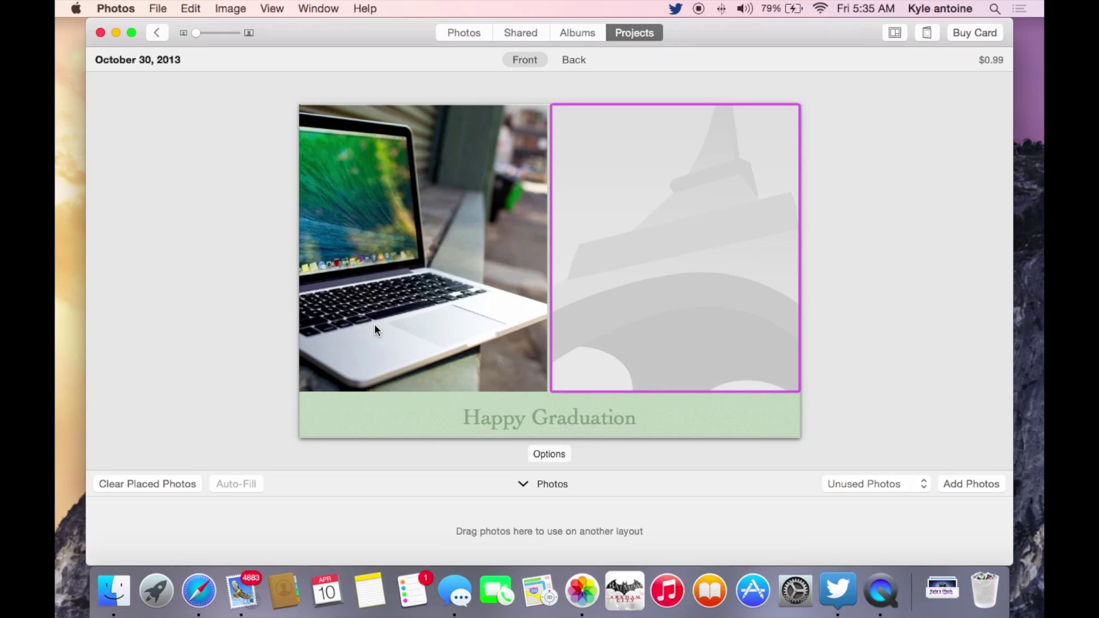
- Flip the laptop-photo card to its back with the Insert Title and greeting placeholders, then return to the library
click(398, 256)
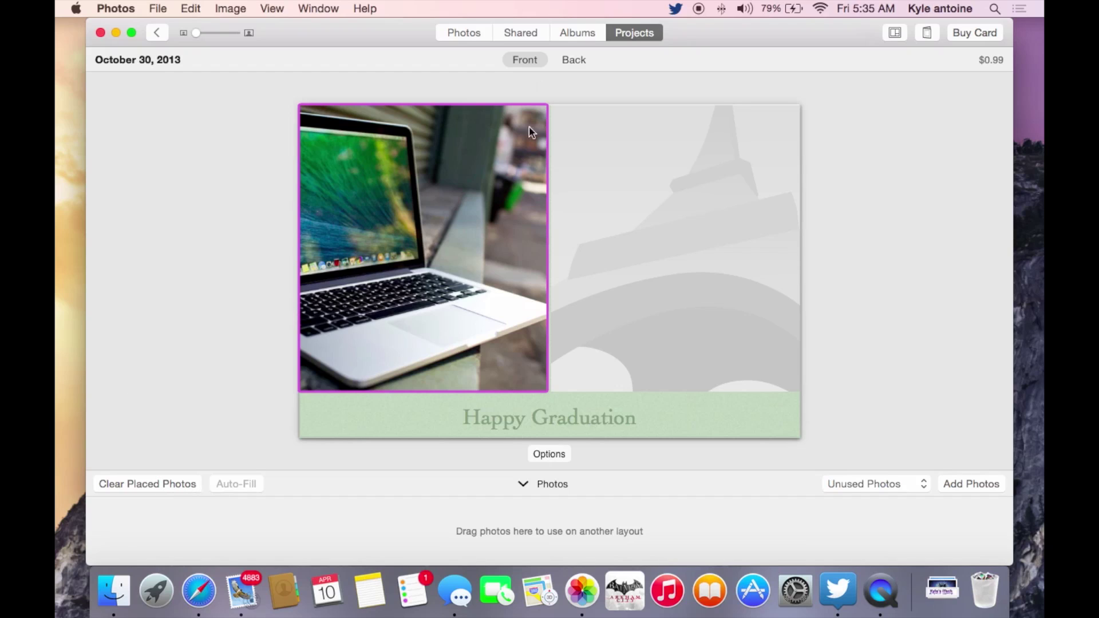
click(552, 57)
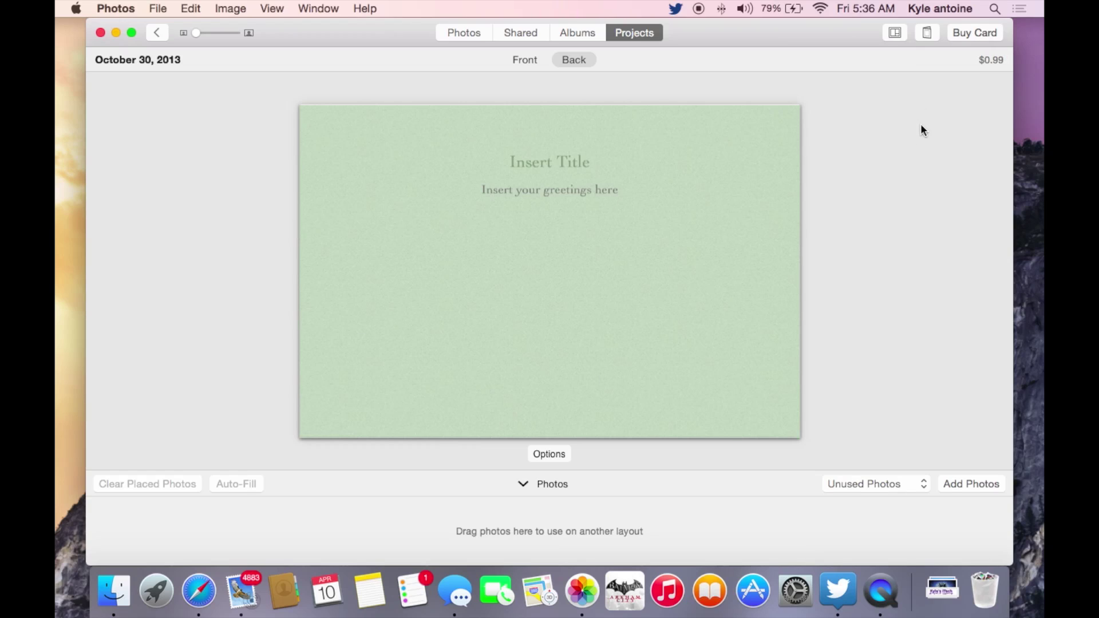
click(448, 33)
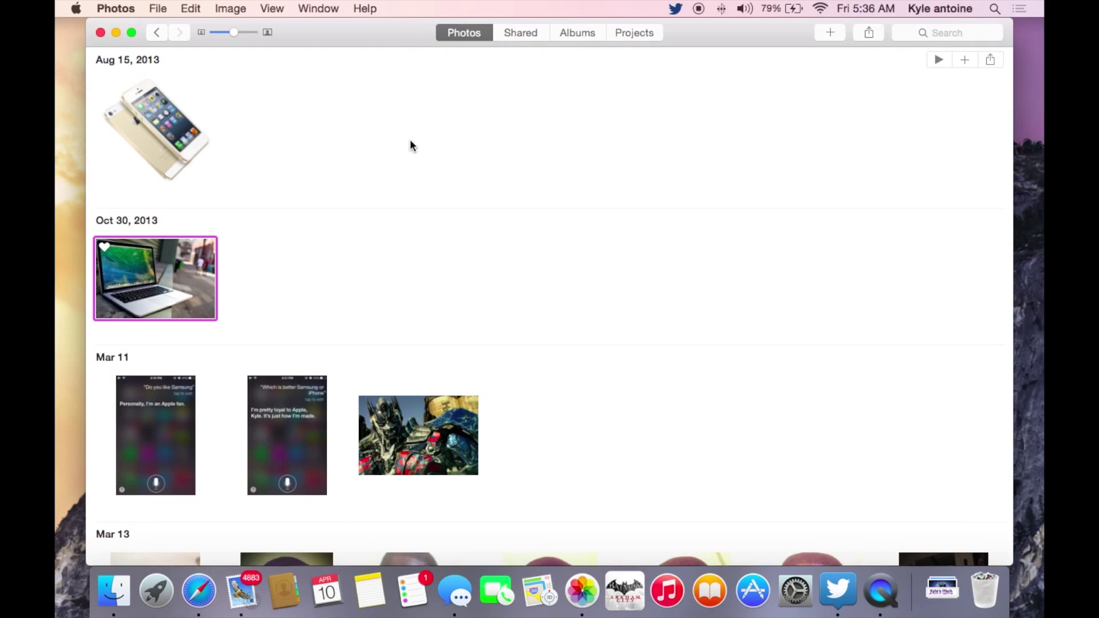
- Browse the library, select the iPhone photo and look at its add-to options
scroll(409, 138, down, 3)
scroll(410, 137, up, 3)
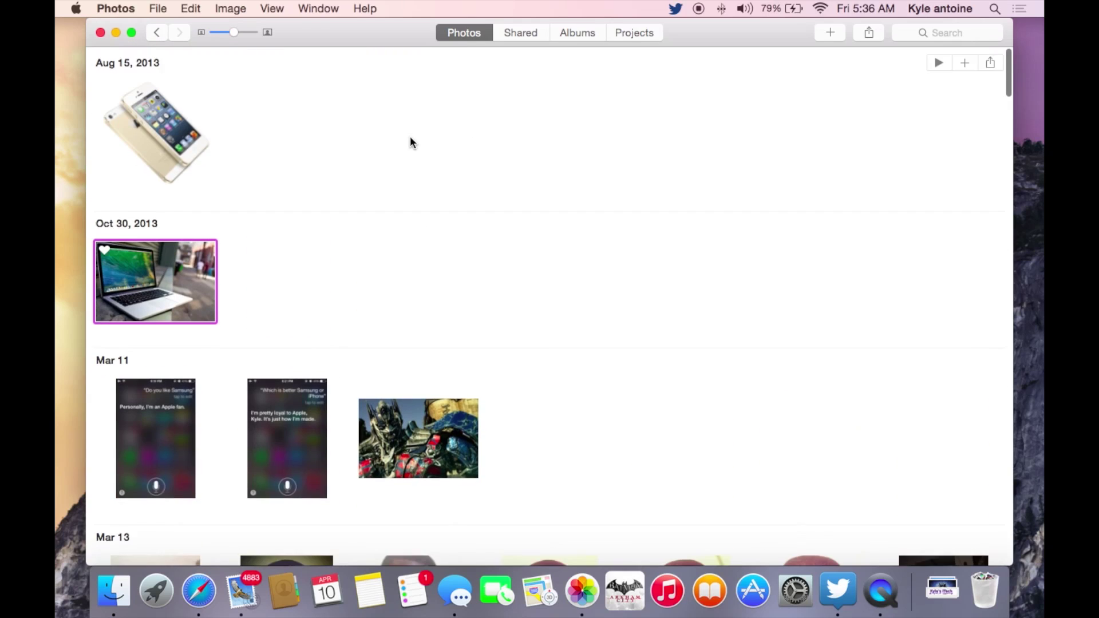
click(965, 61)
click(989, 64)
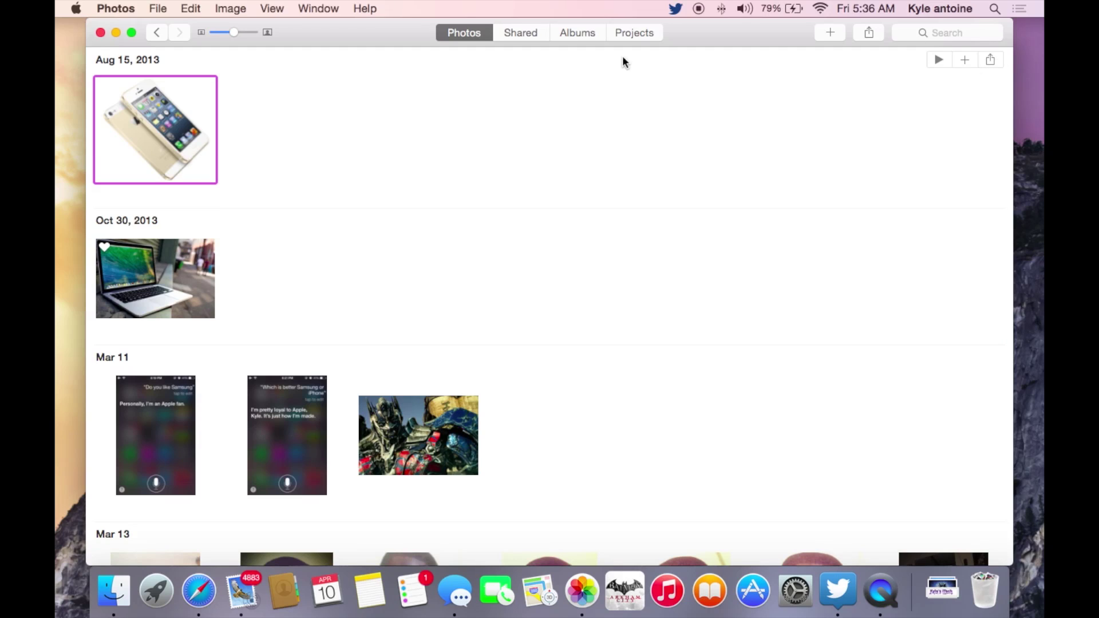
click(630, 33)
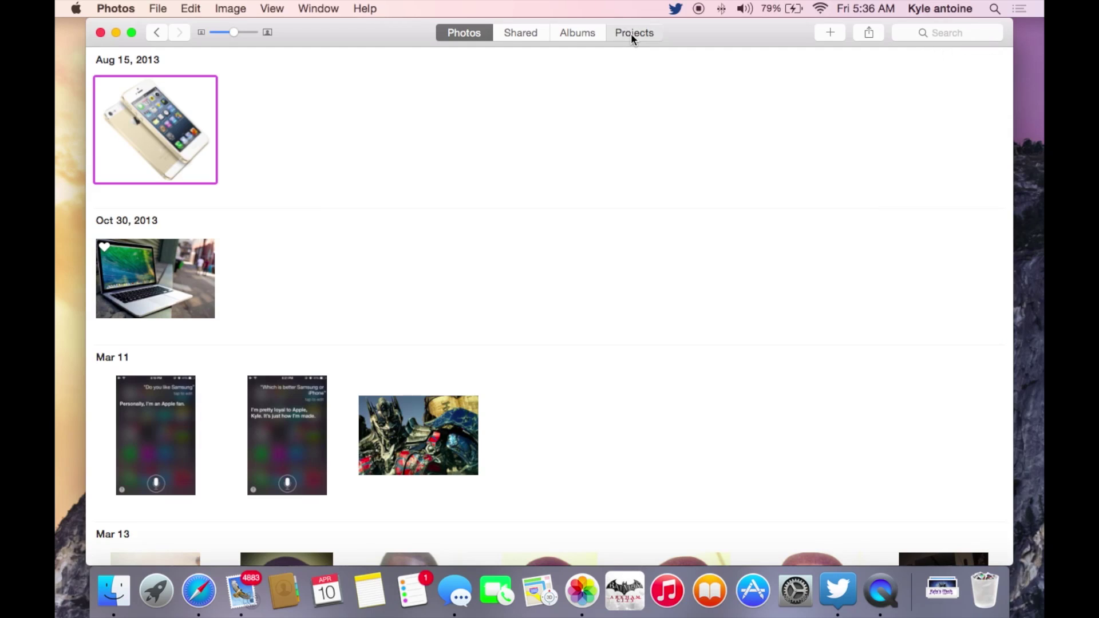
- Revisit the greeting card project, go back to the library and close the Photos window
click(630, 33)
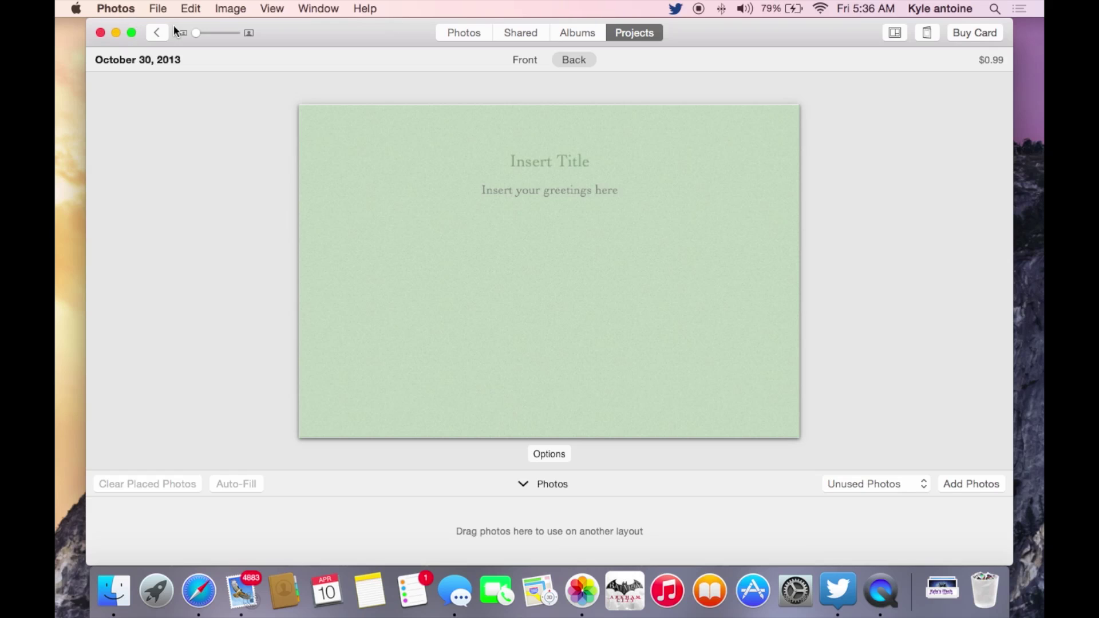
click(458, 38)
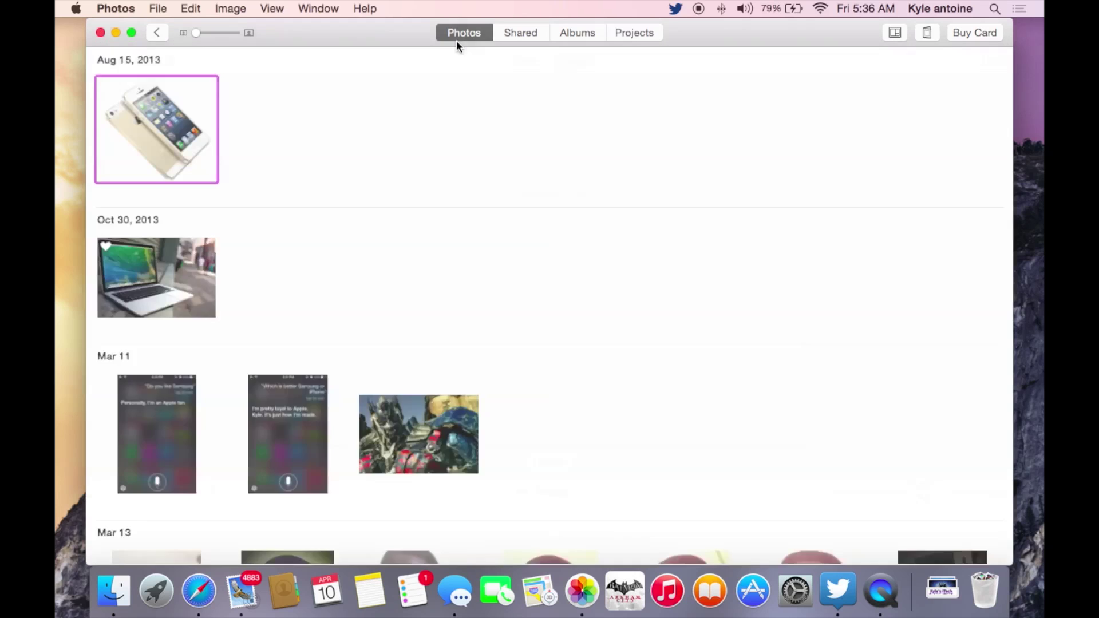
click(100, 33)
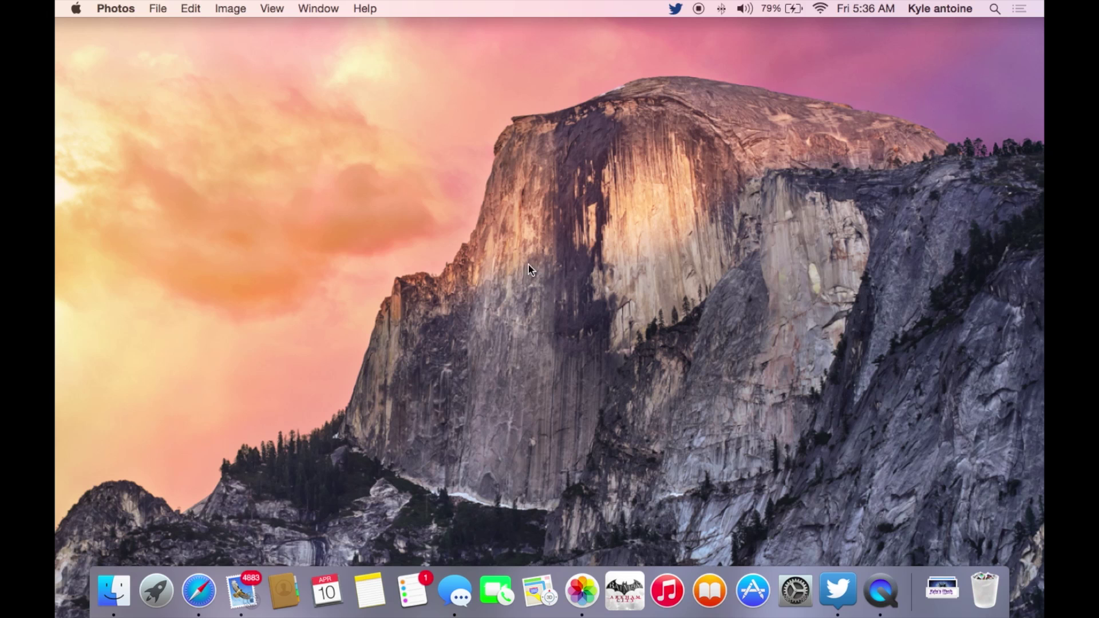
- Launch Messages, open the emoji picker in the iMessage field and scroll to the People faces
click(458, 589)
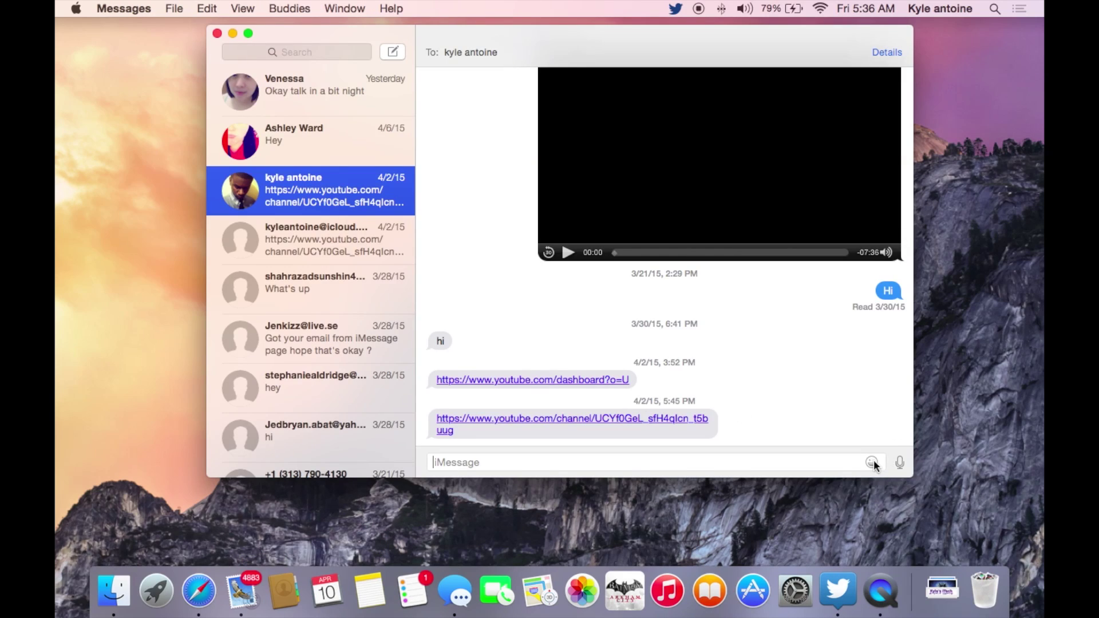
click(871, 462)
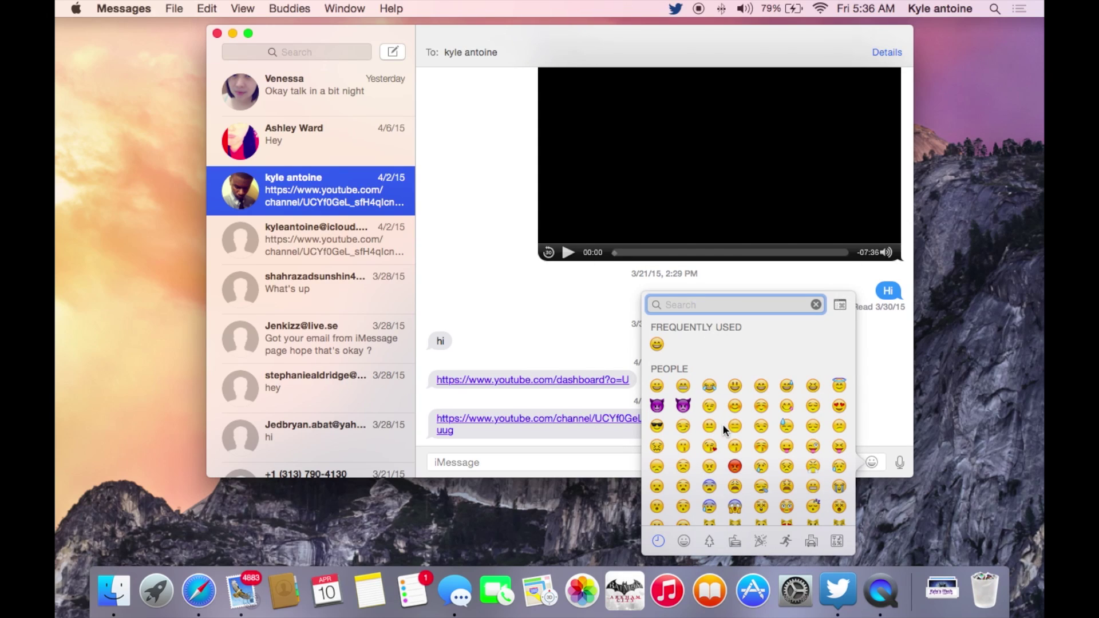
scroll(722, 424, down, 10)
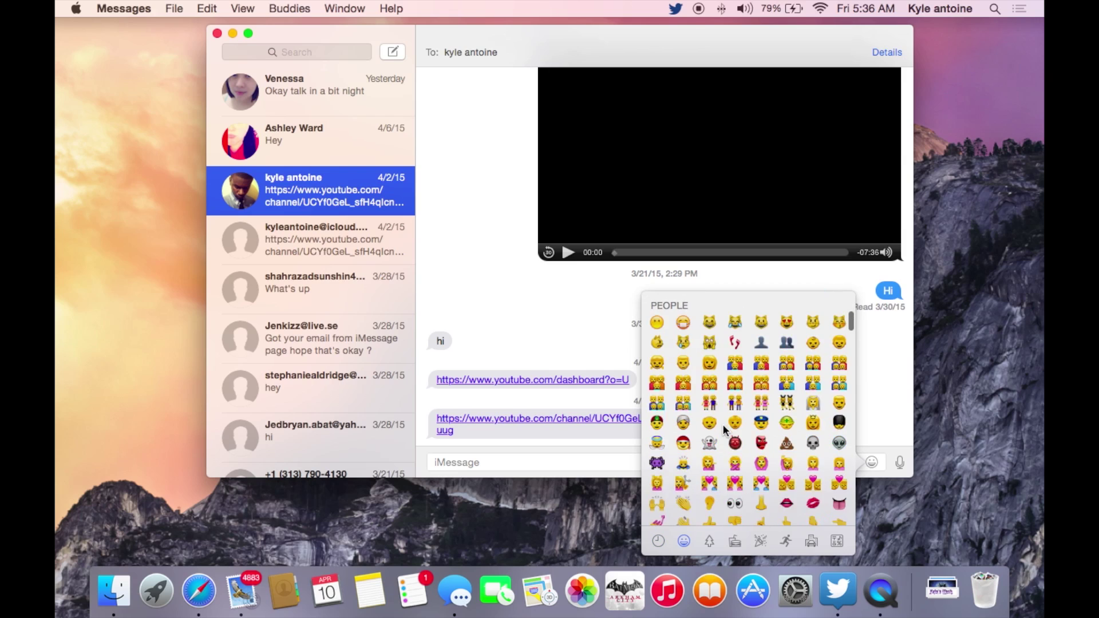
scroll(723, 424, down, 15)
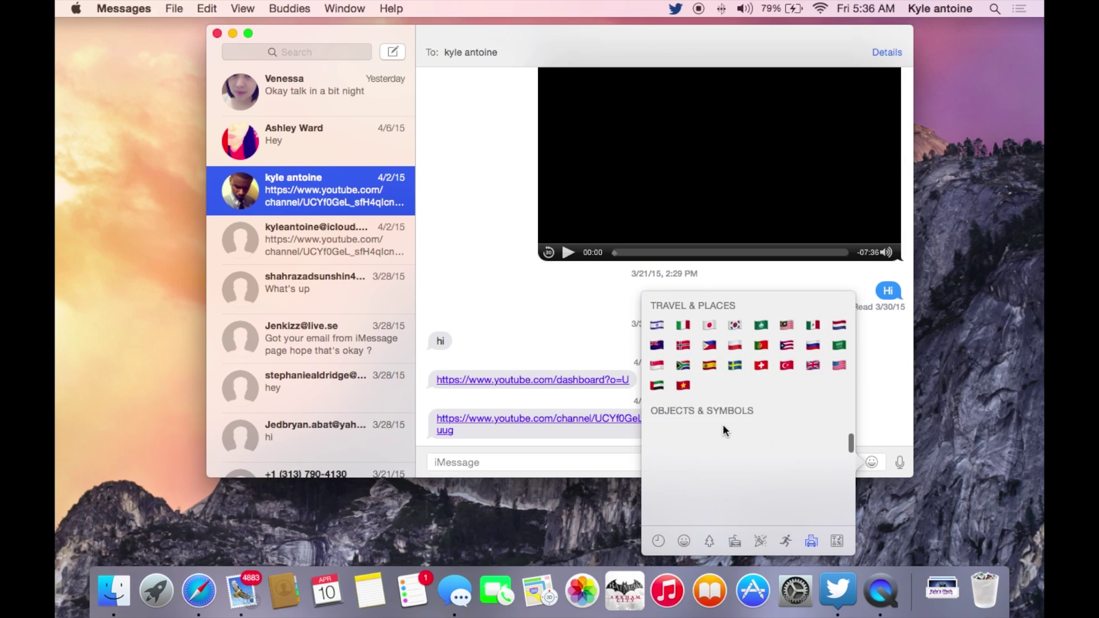
scroll(722, 424, up, 15)
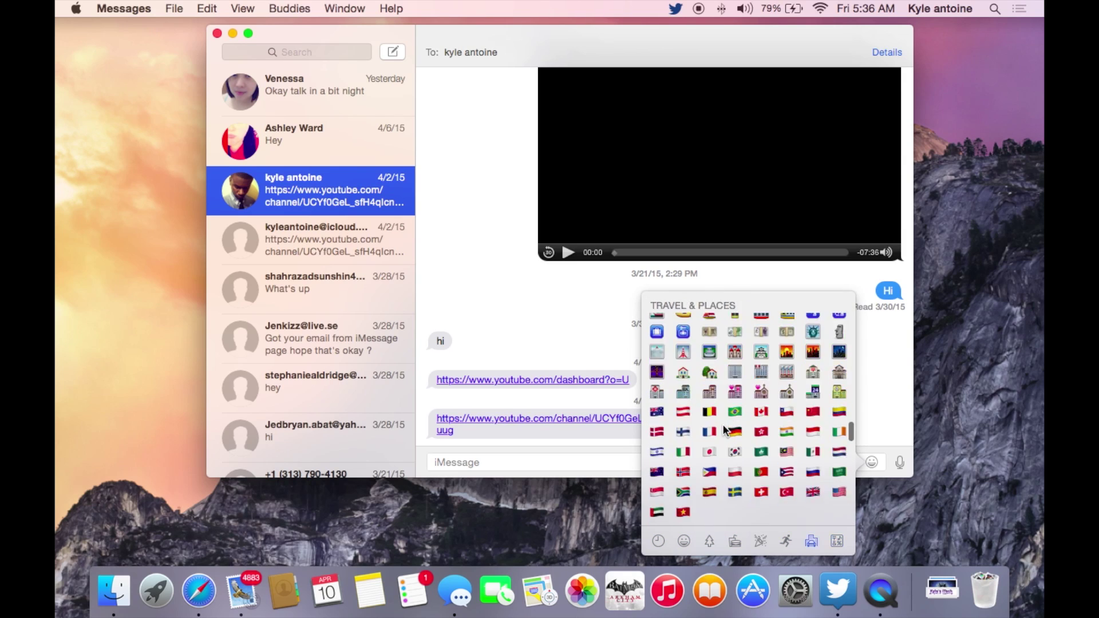
scroll(723, 424, up, 10)
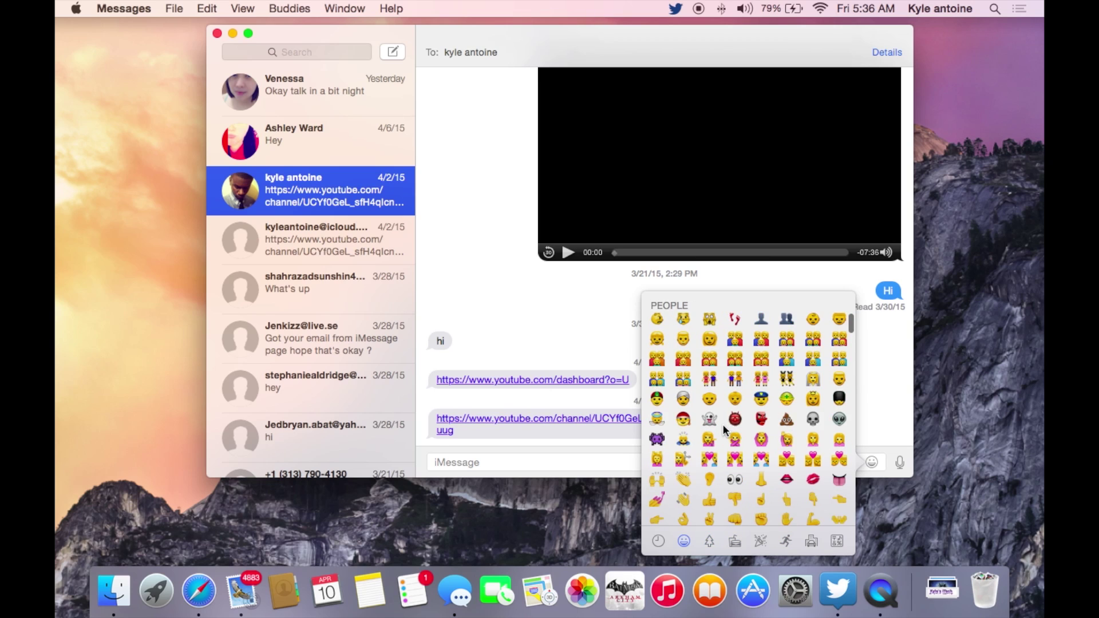
scroll(723, 428, up, 2)
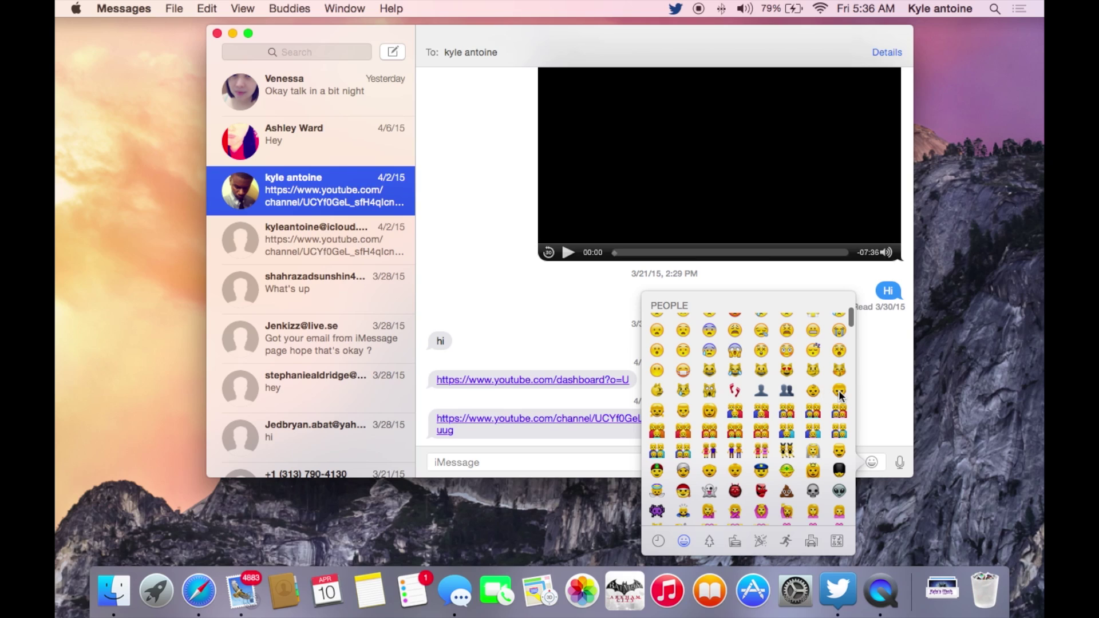
- Insert a medium-dark skin-tone face emoji and dismiss the skin tone explanation
click(839, 391)
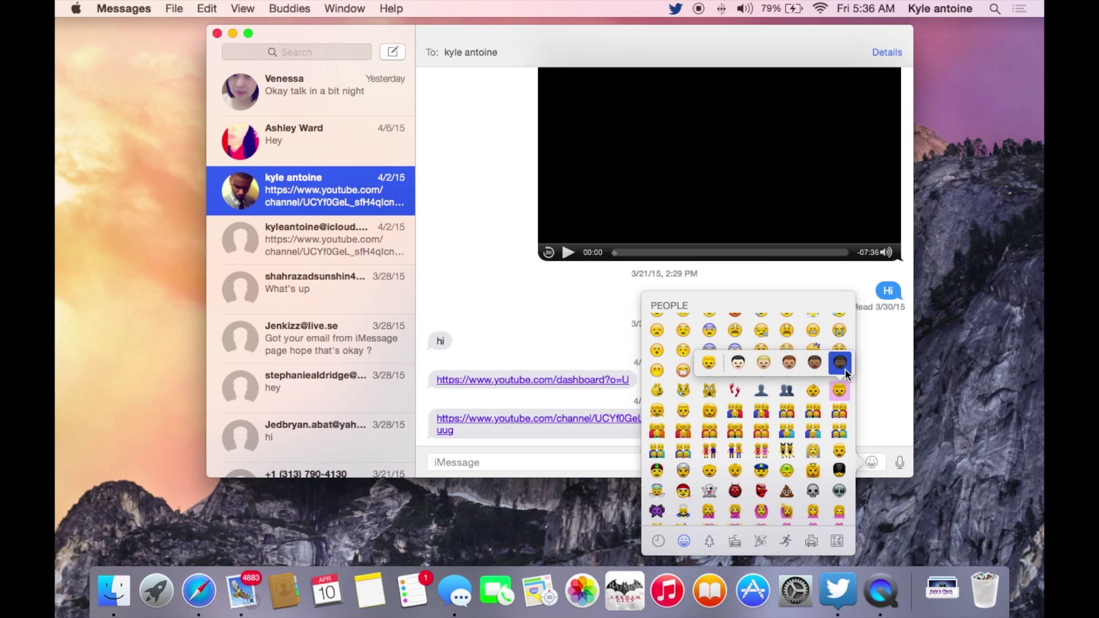
click(810, 366)
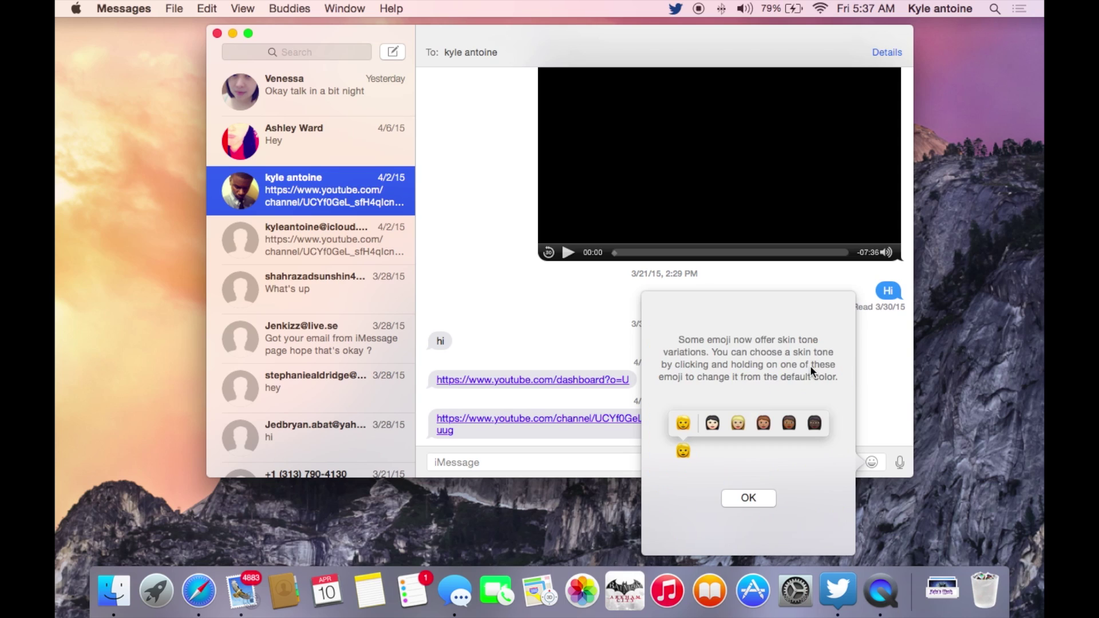
click(753, 500)
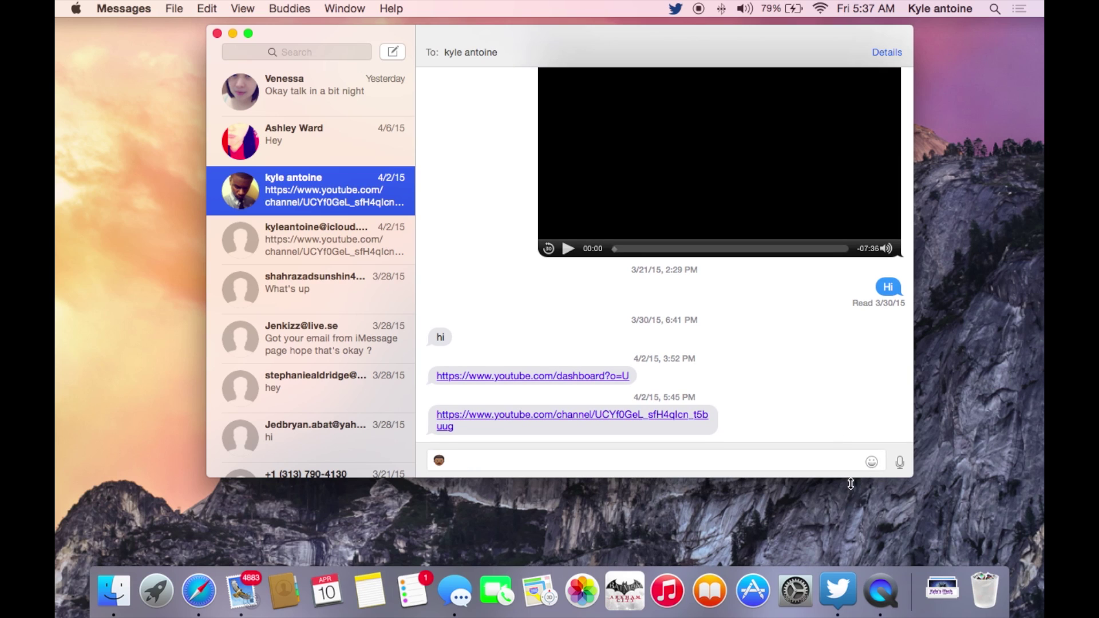
- Add a second brown-skinned face, then a light-skinned face emoji to the message field
click(873, 461)
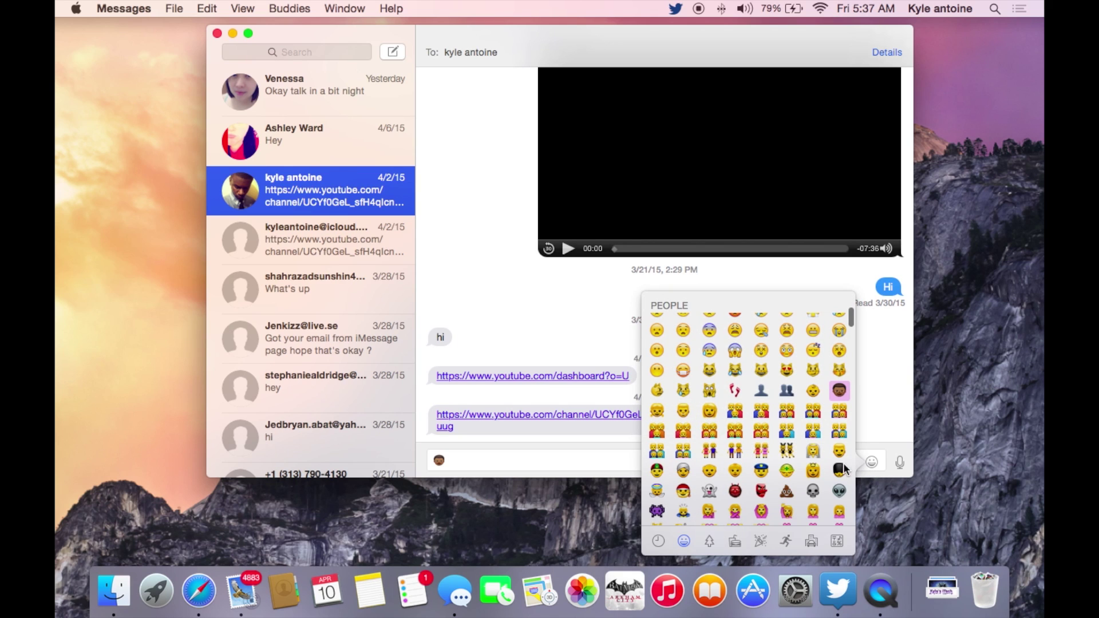
click(839, 392)
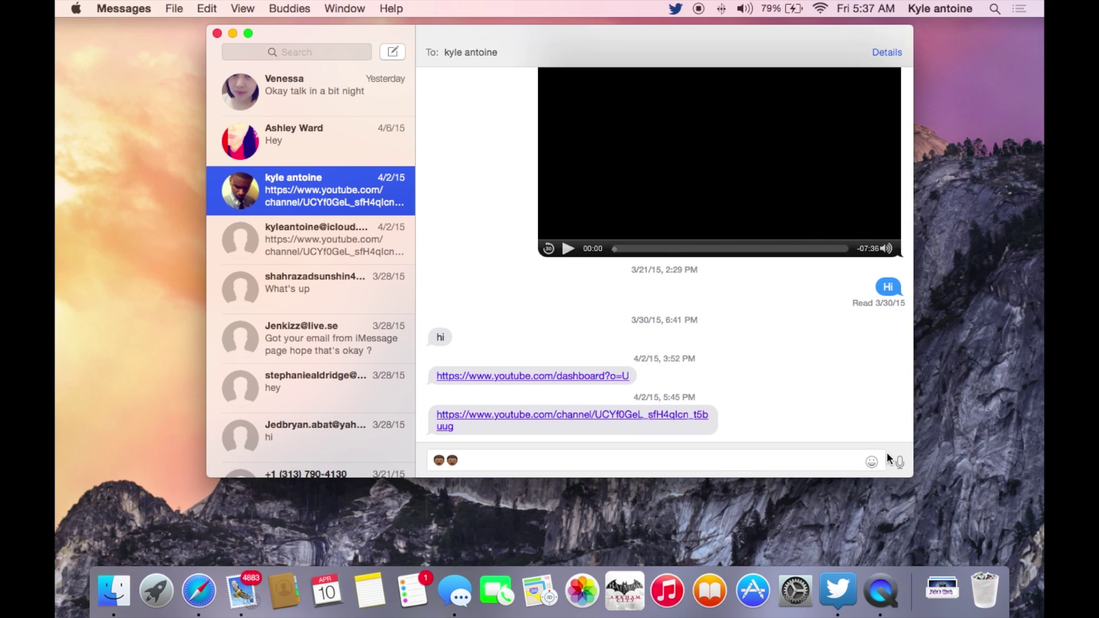
click(870, 461)
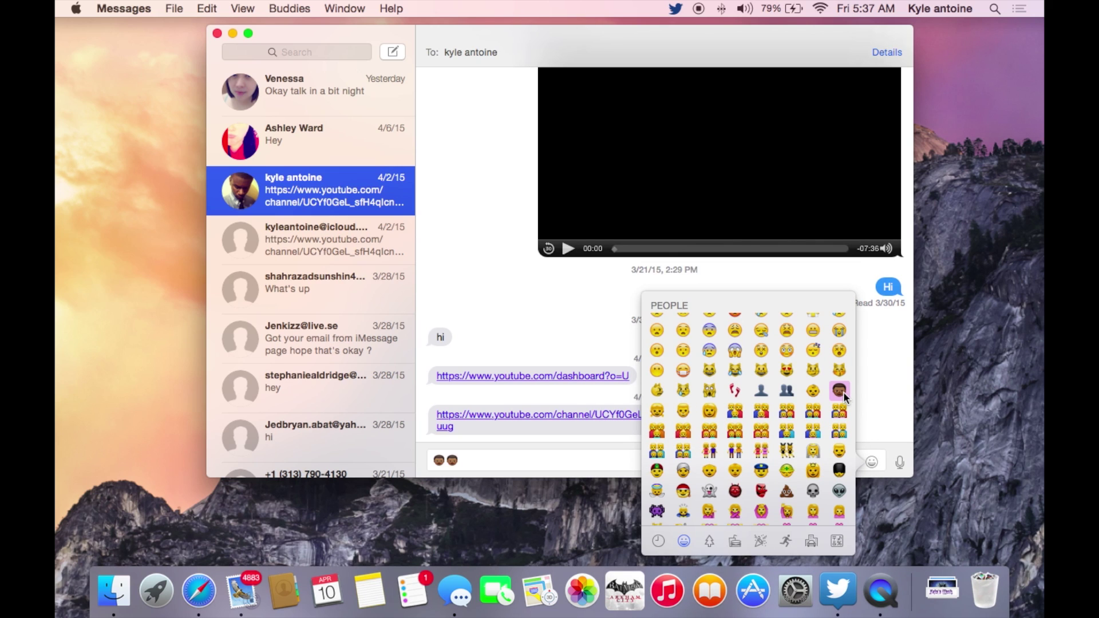
click(843, 391)
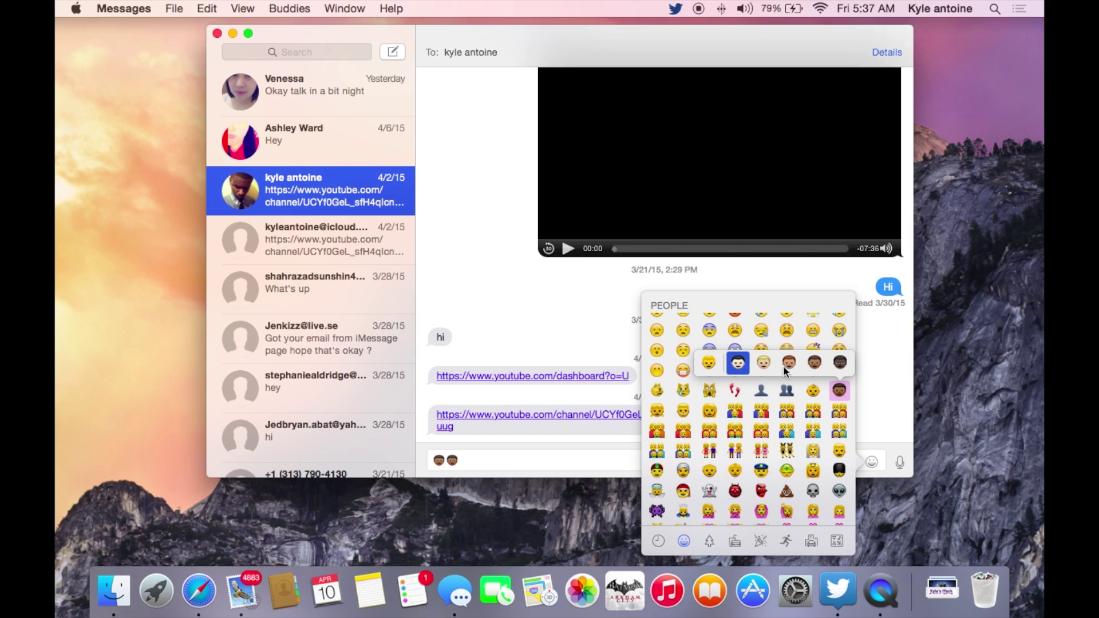
click(738, 362)
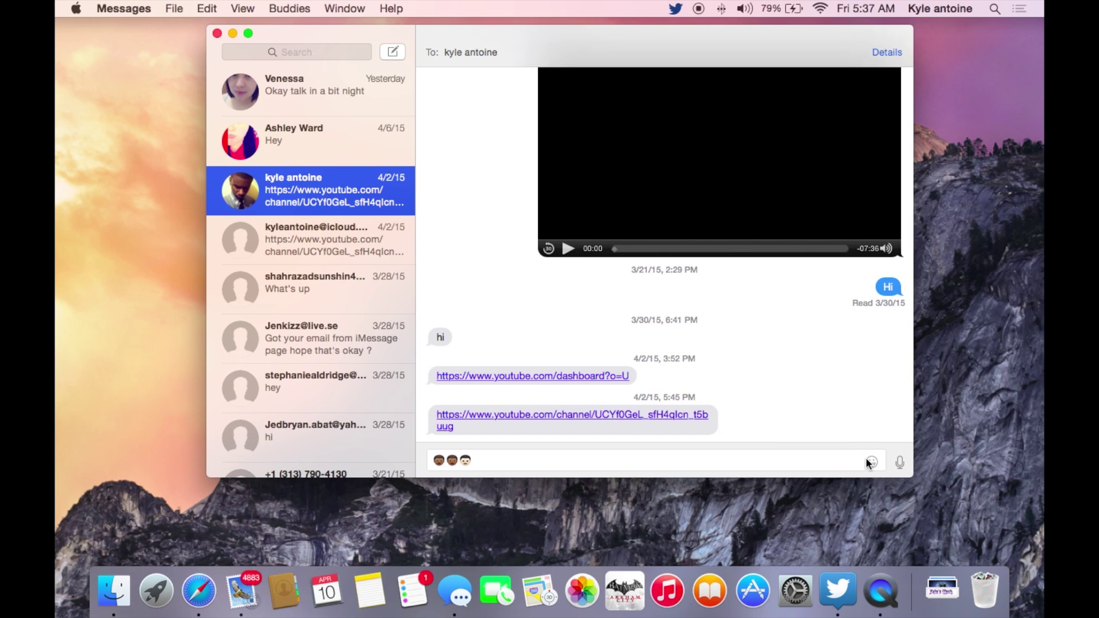